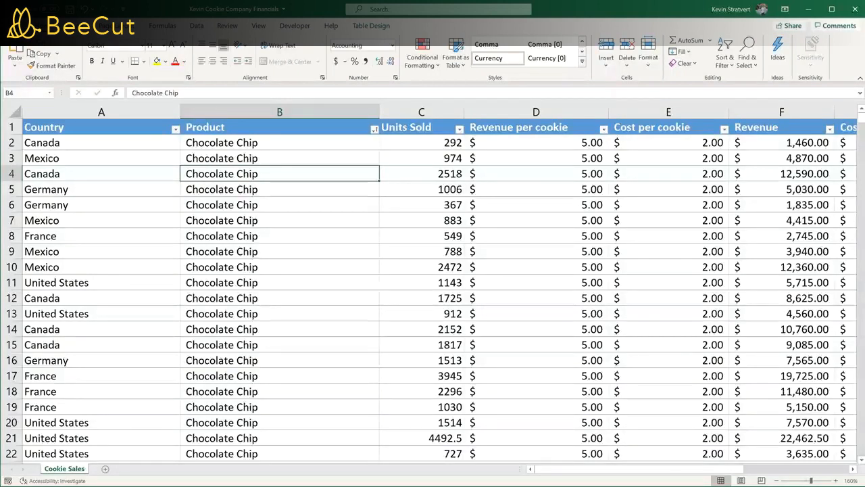
- Examine the Country and Product columns and the list of distinct products available in the Product filter
{"action": "left_click", "coordinate": [140, 148]}
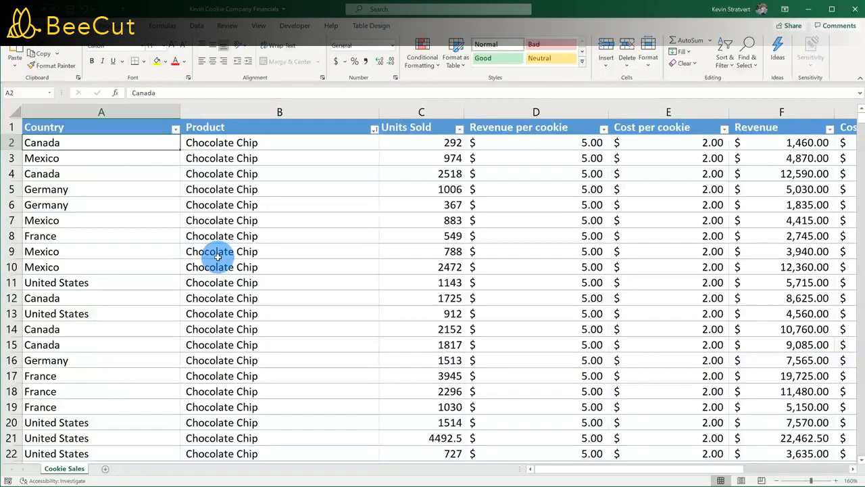
{"action": "key", "text": "Down"}
{"action": "key", "text": "Down"}
{"action": "key", "text": "Down"}
{"action": "key", "text": "Up"}
{"action": "key", "text": "Up"}
{"action": "key", "text": "Up"}
{"action": "key", "text": "Right"}
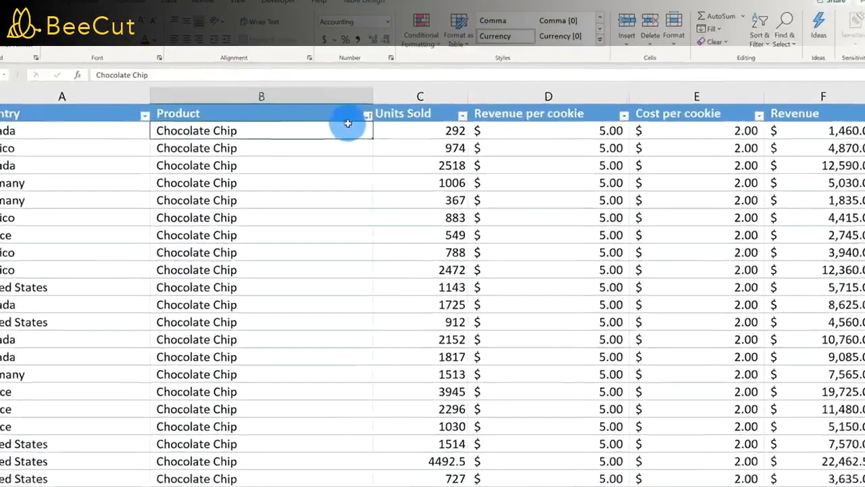
{"action": "left_click", "coordinate": [375, 129]}
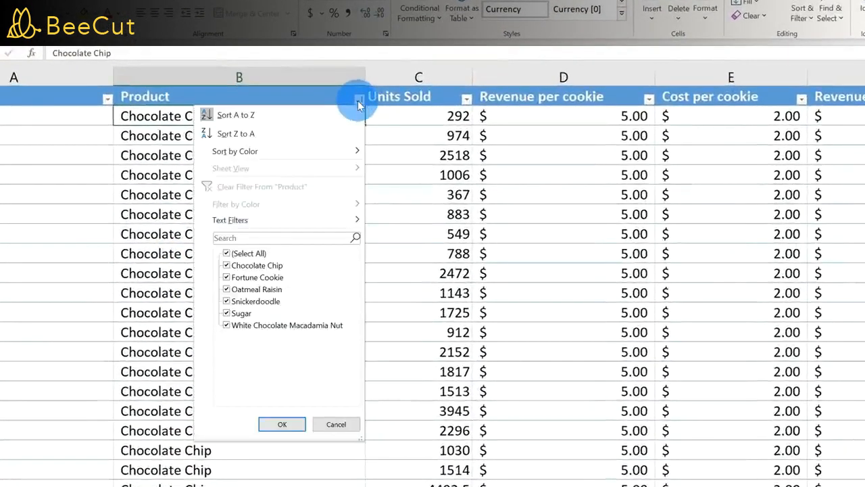
{"action": "left_click", "coordinate": [358, 101]}
- Examine the columns from Units Sold through Year, including the Revenue, Cost and Profit formulas, and return to the first Country entry
{"action": "left_click_drag", "start_coordinate": [420, 117], "coordinate": [429, 312]}
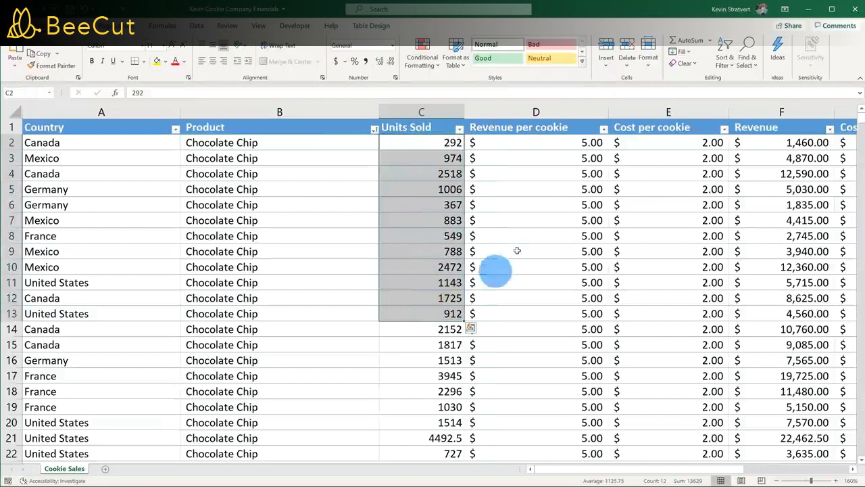
{"action": "left_click", "coordinate": [573, 142]}
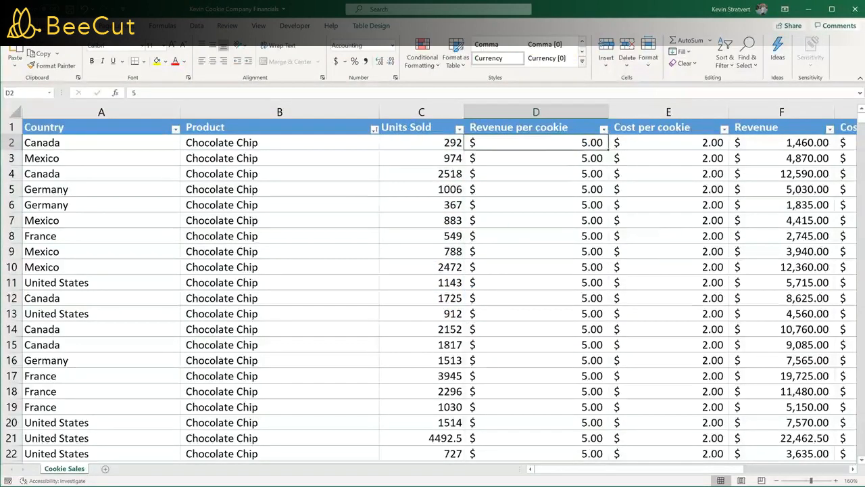
{"action": "left_click", "coordinate": [668, 143]}
{"action": "left_click", "coordinate": [782, 143]}
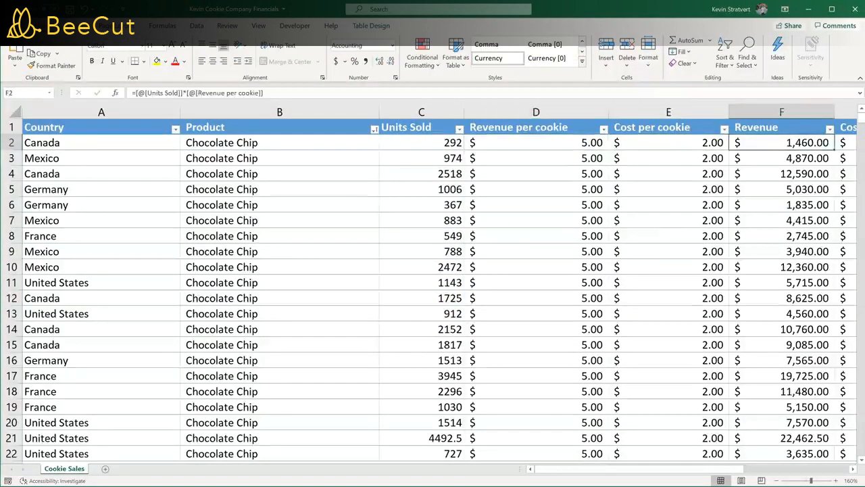
{"action": "key", "text": "Right"}
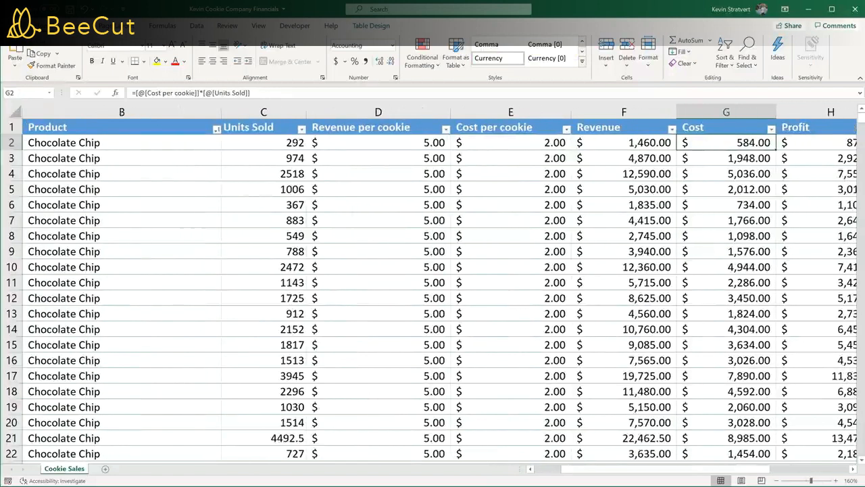
{"action": "key", "text": "Right"}
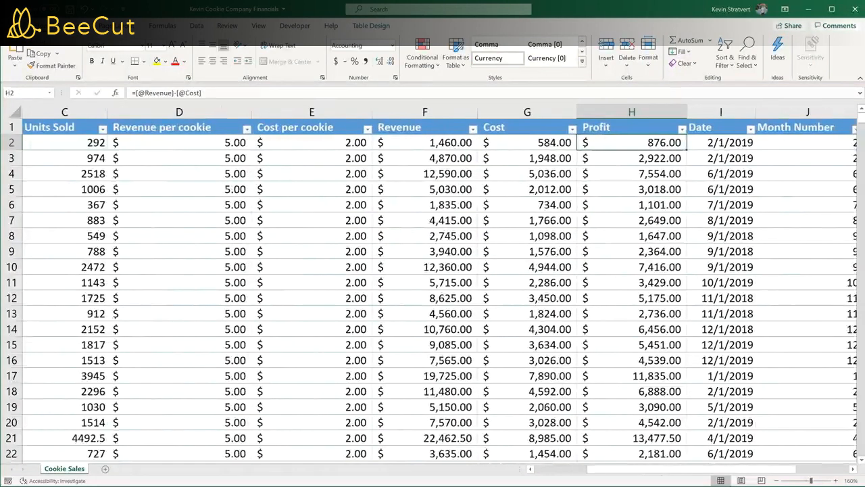
{"action": "key", "text": "Right"}
{"action": "key", "text": "Right"}
{"action": "key", "text": "Right"}
{"action": "key", "text": "Left"}
{"action": "key", "text": "Left"}
{"action": "key", "text": "Right"}
{"action": "key", "text": "Right"}
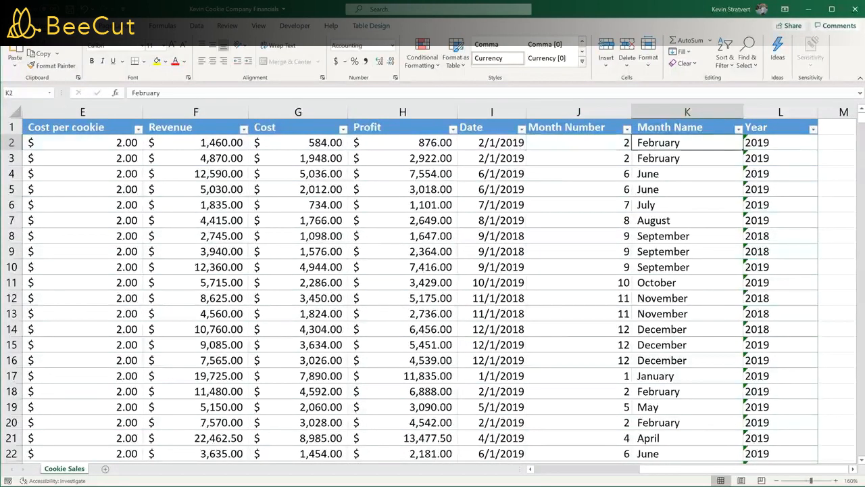
{"action": "key", "text": "Right"}
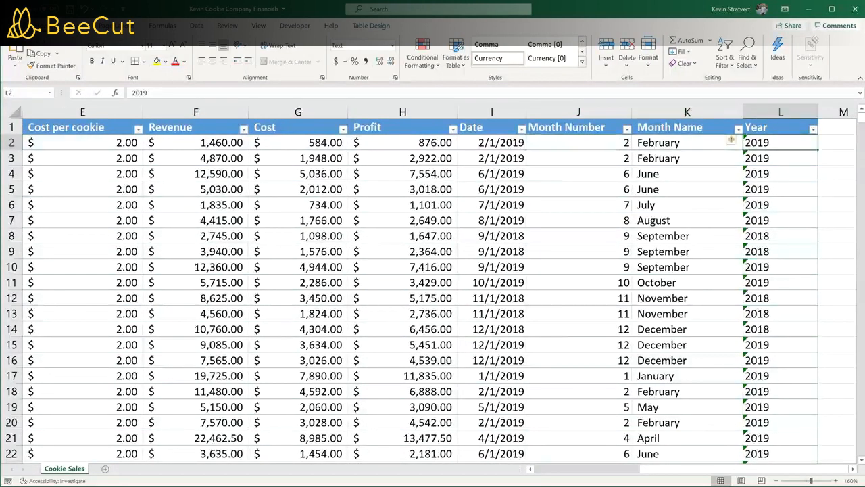
{"action": "key", "text": "Left"}
{"action": "key", "text": "Left"}
{"action": "key", "text": "Left"}
{"action": "key", "text": "Left"}
{"action": "key", "text": "Left"}
{"action": "key", "text": "Left"}
{"action": "key", "text": "Left"}
{"action": "key", "text": "Left"}
{"action": "key", "text": "Left"}
{"action": "key", "text": "Left"}
{"action": "key", "text": "Left"}
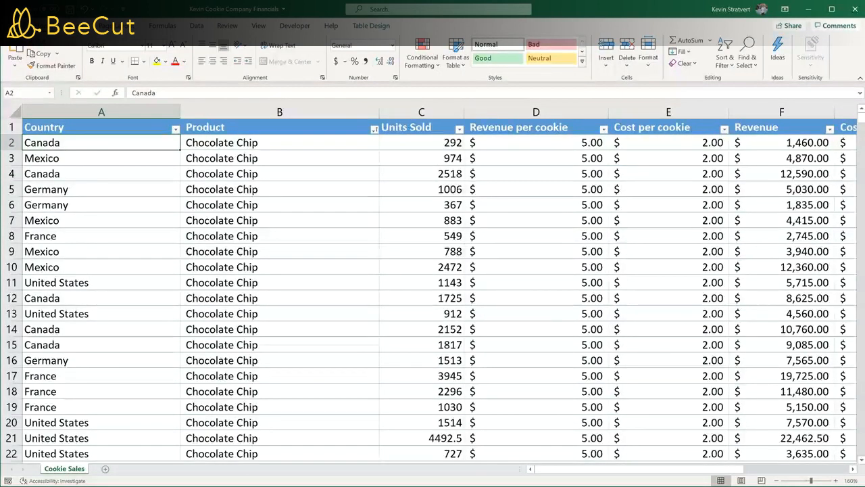
- Switch to the browser to view the Power BI Desktop download page
{"action": "key", "text": "alt+Tab"}
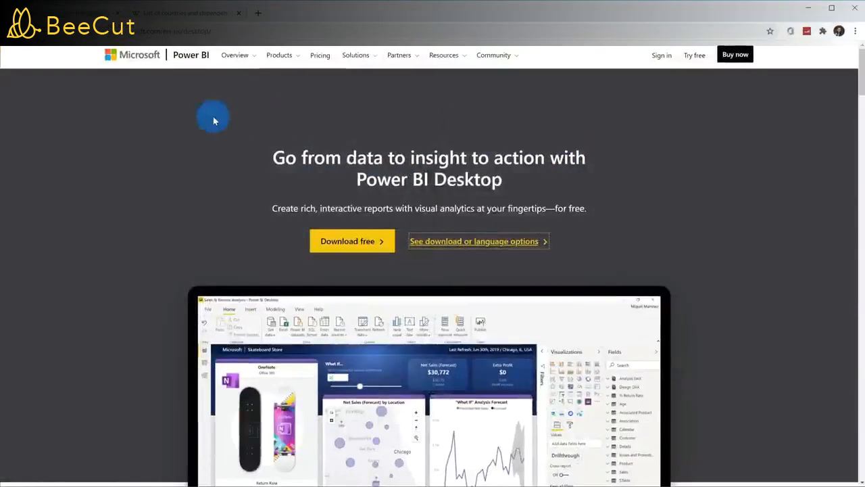
{"action": "left_click", "coordinate": [201, 15]}
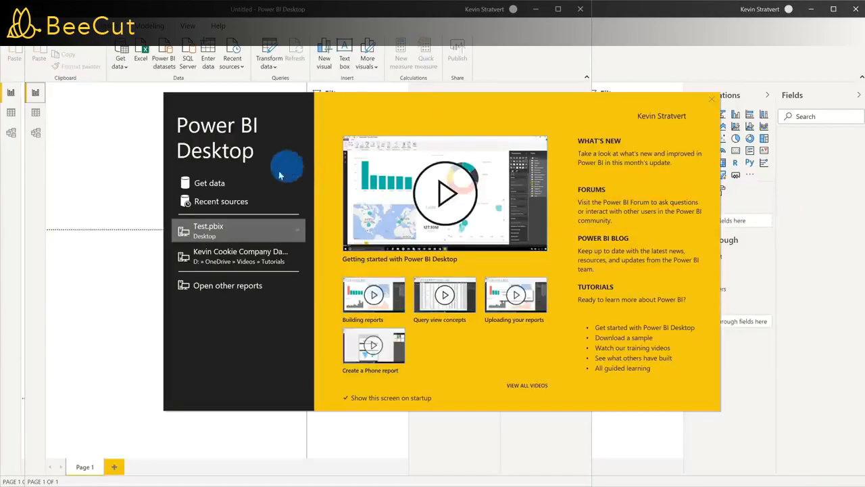
- In Power BI Desktop, connect to the Excel workbook Kevin Cookie Company Financials from the Desktop folder as a data source
{"action": "left_click", "coordinate": [209, 183]}
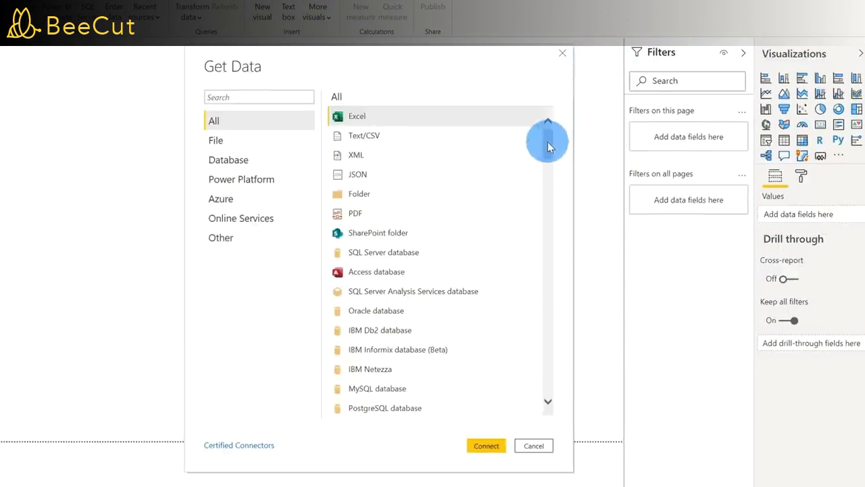
{"action": "left_click_drag", "start_coordinate": [548, 148], "coordinate": [552, 123]}
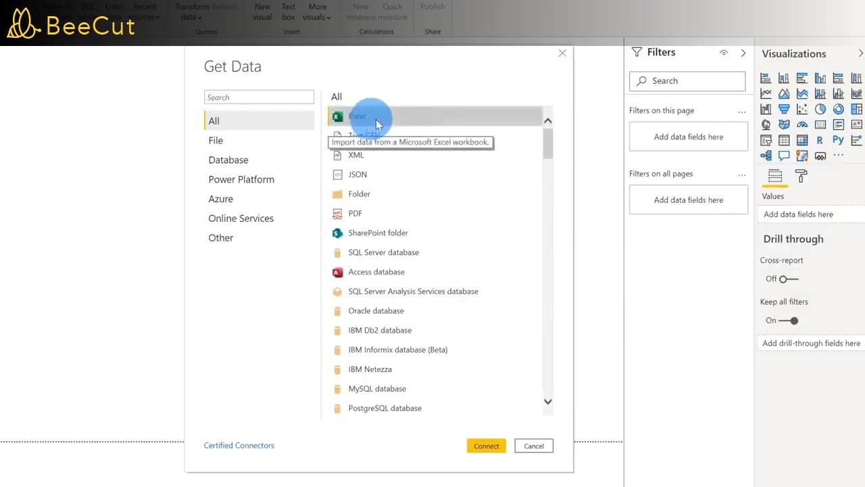
{"action": "left_click", "coordinate": [491, 447]}
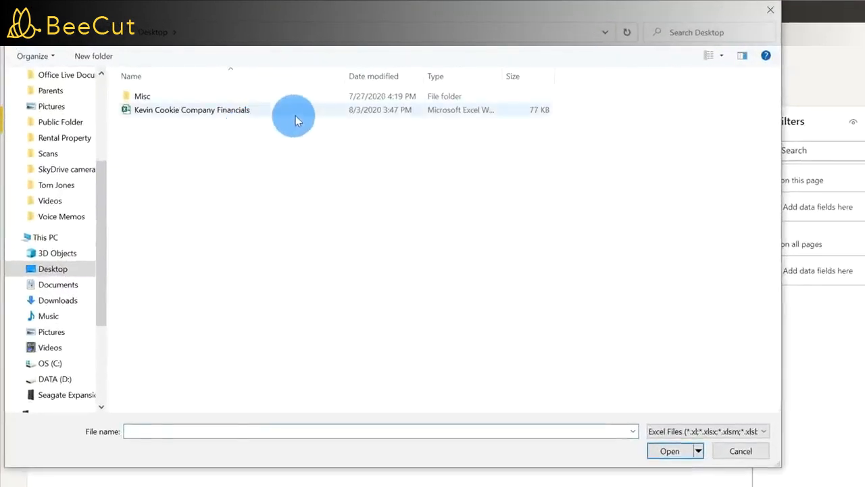
{"action": "left_click", "coordinate": [228, 86]}
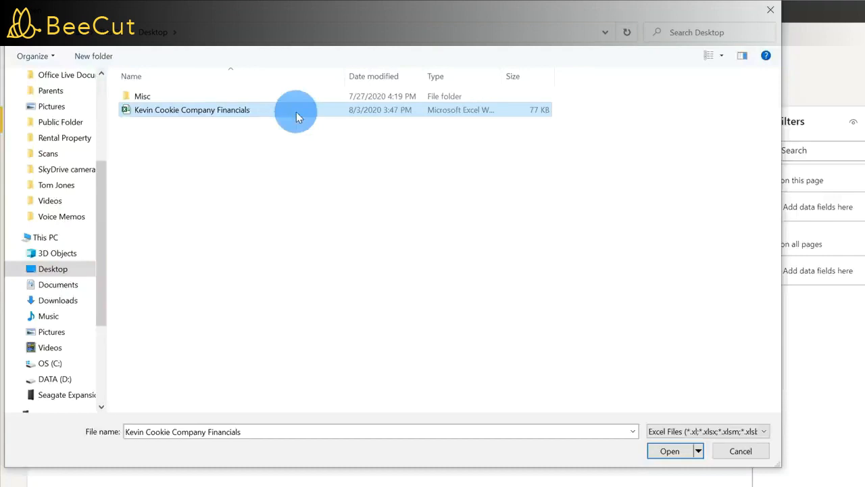
{"action": "left_click", "coordinate": [671, 450]}
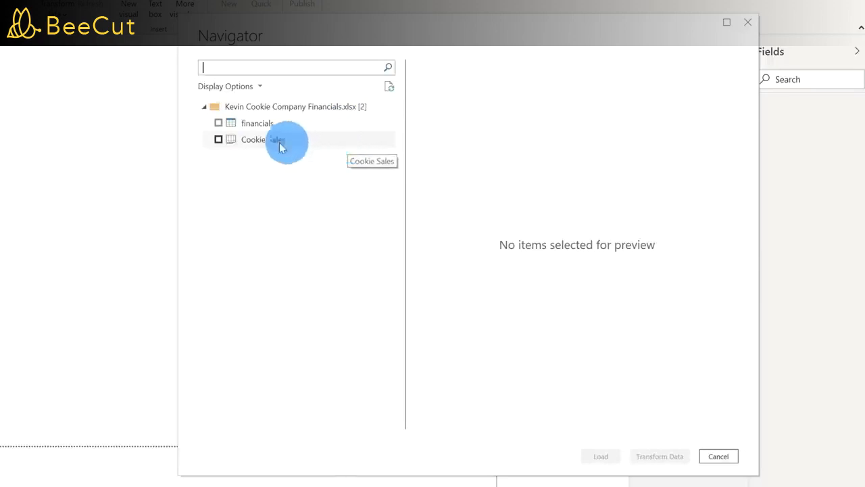
- Select the Cookie Sales sheet, preview its columns, and open it for data transformation in Power Query Editor
{"action": "left_click", "coordinate": [218, 140]}
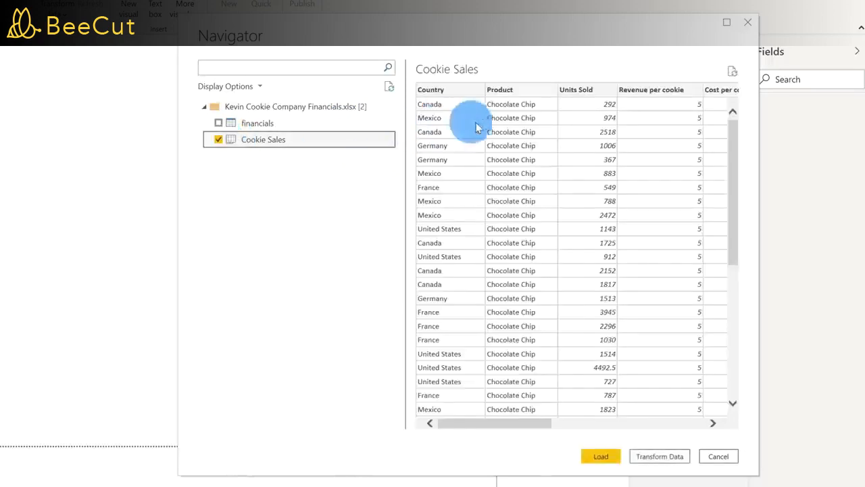
{"action": "left_click_drag", "start_coordinate": [518, 421], "coordinate": [448, 399]}
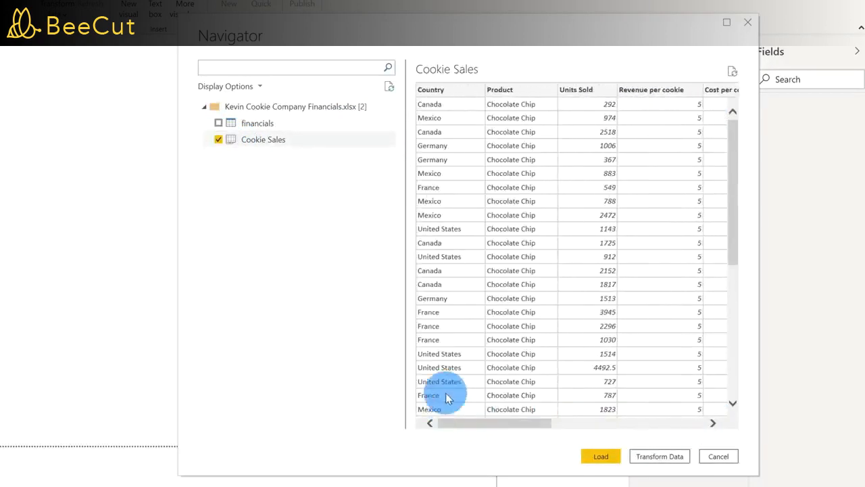
{"action": "left_click", "coordinate": [599, 458]}
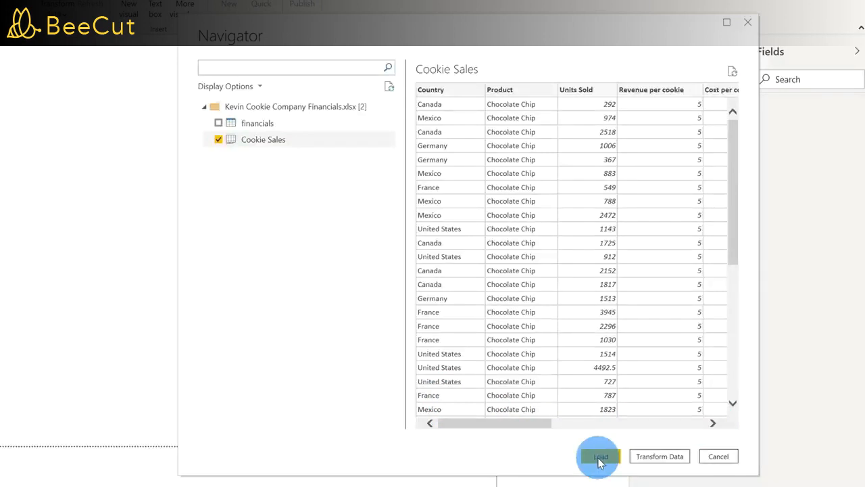
{"action": "left_click", "coordinate": [655, 459]}
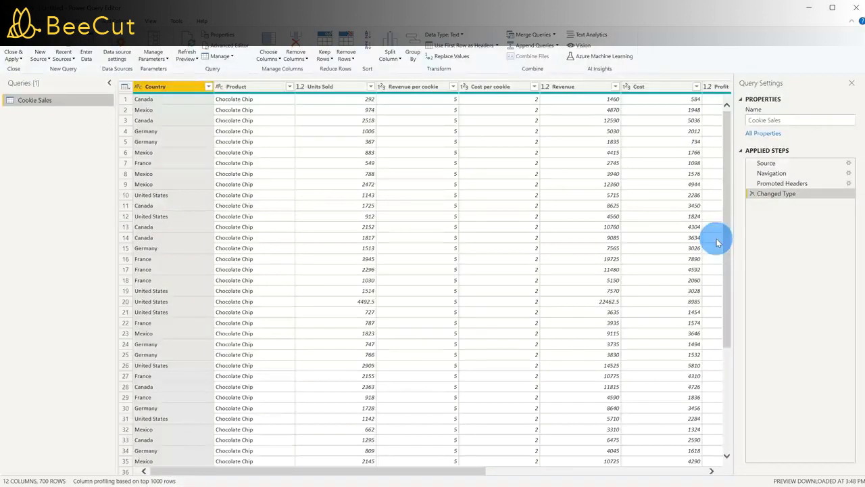
- Filter the Product column to exclude Fortune Cookie
{"action": "left_click_drag", "start_coordinate": [454, 475], "coordinate": [425, 469]}
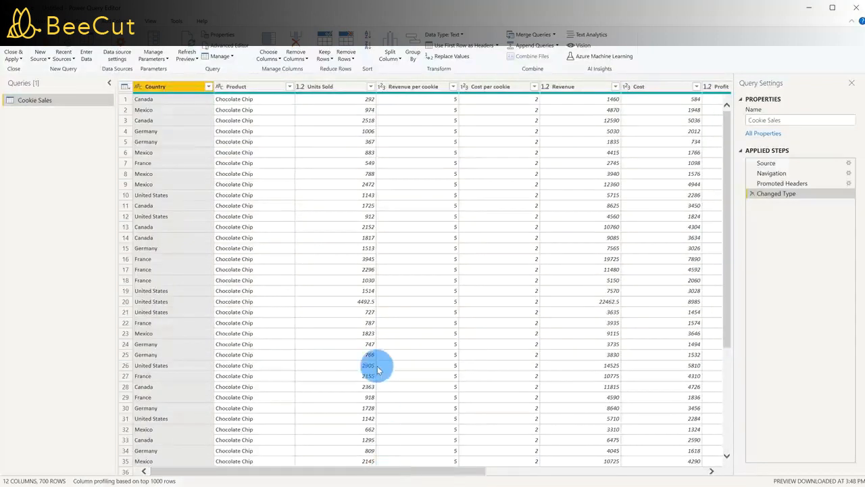
{"action": "left_click", "coordinate": [290, 88]}
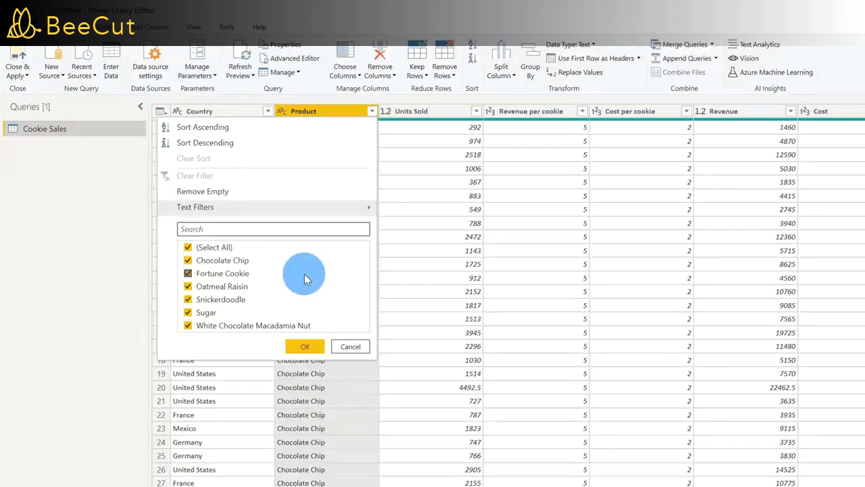
{"action": "left_click", "coordinate": [188, 274]}
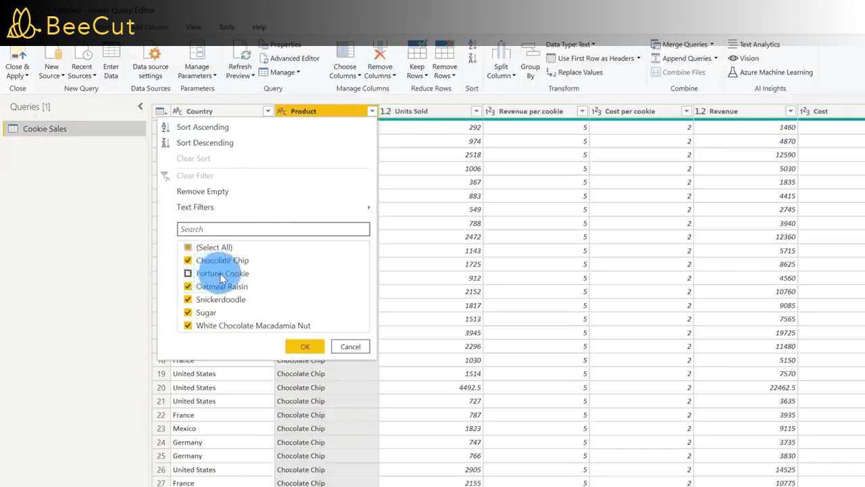
{"action": "left_click", "coordinate": [294, 345]}
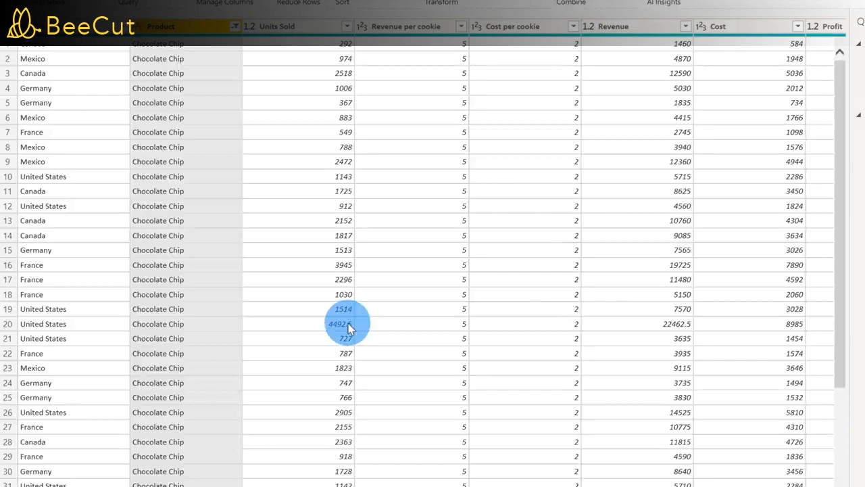
- Change the data type of the Units Sold column to Whole Number
{"action": "left_click", "coordinate": [294, 29]}
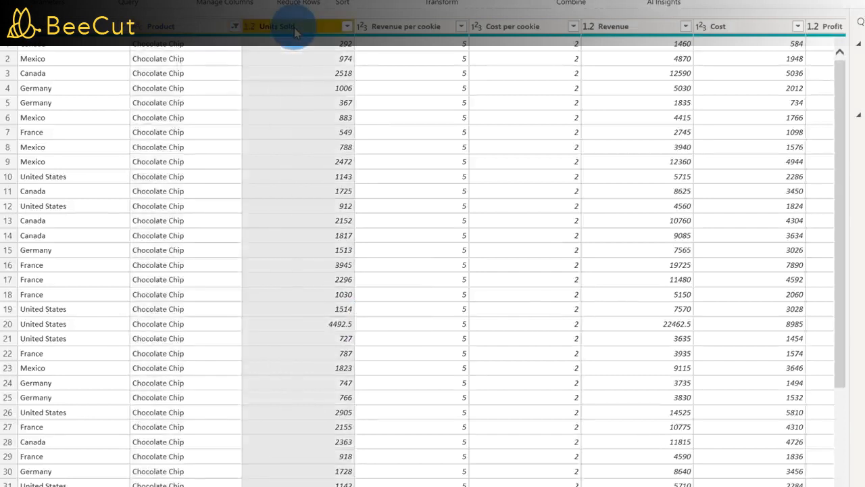
{"action": "right_click", "coordinate": [296, 31]}
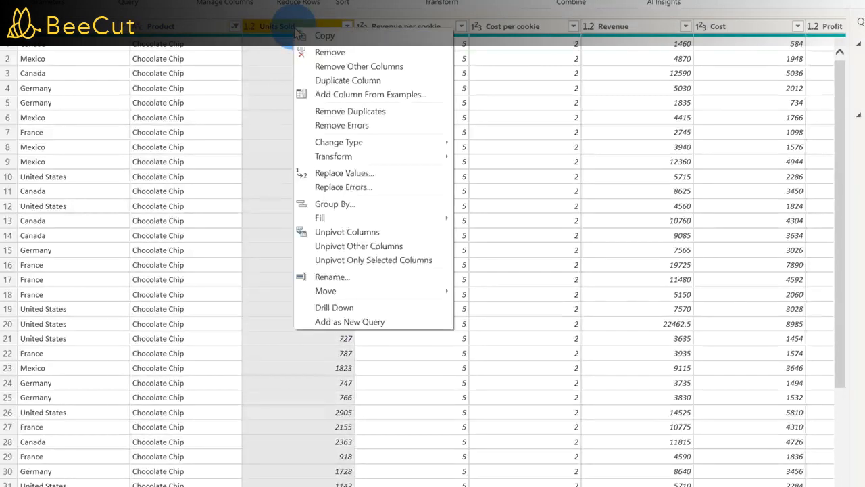
{"action": "mouse_move", "coordinate": [322, 147]}
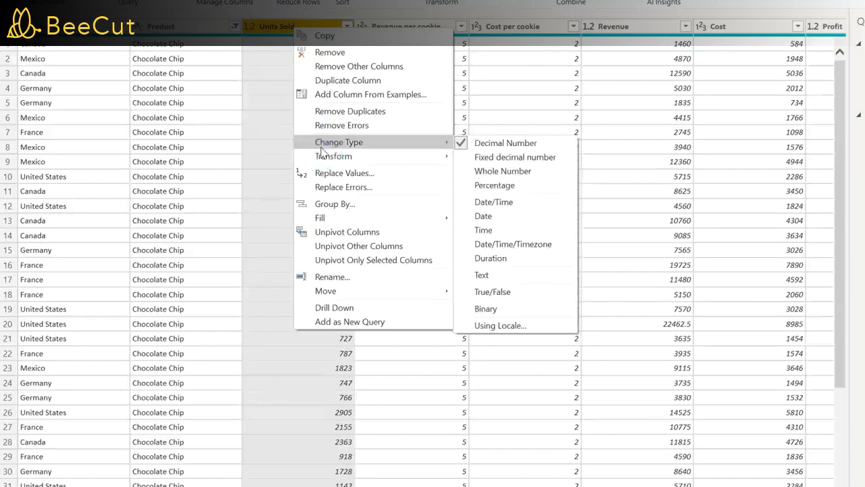
{"action": "left_click", "coordinate": [521, 173]}
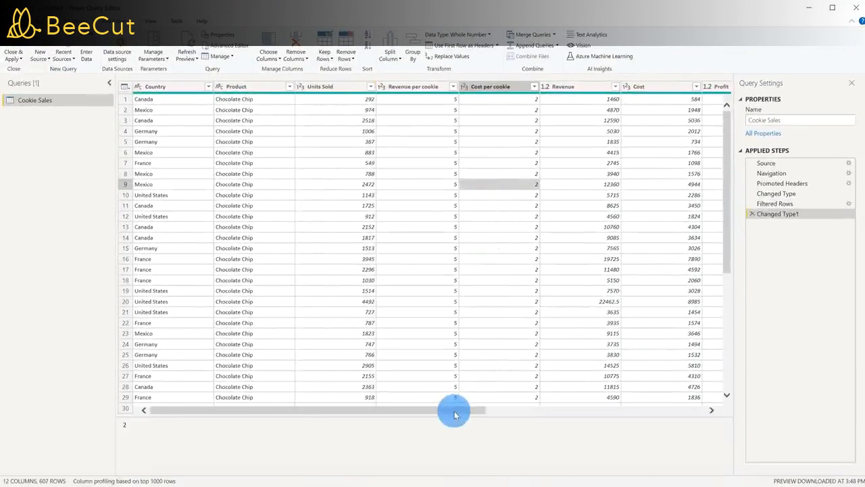
- Rename the Month Name column as Month
{"action": "left_click_drag", "start_coordinate": [455, 414], "coordinate": [696, 407]}
{"action": "left_click", "coordinate": [595, 89]}
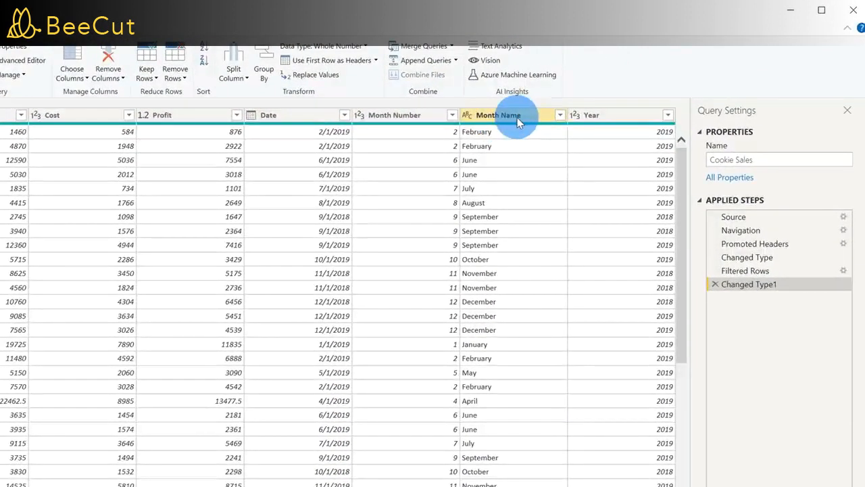
{"action": "double_click", "coordinate": [517, 119]}
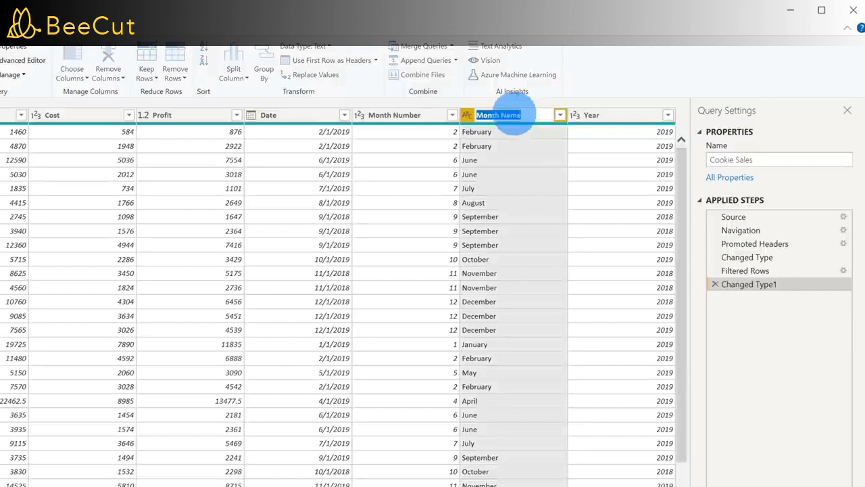
{"action": "left_click", "coordinate": [521, 114]}
{"action": "key", "text": "BackSpace"}
{"action": "key", "text": "BackSpace"}
{"action": "key", "text": "BackSpace"}
{"action": "key", "text": "BackSpace"}
{"action": "key", "text": "BackSpace"}
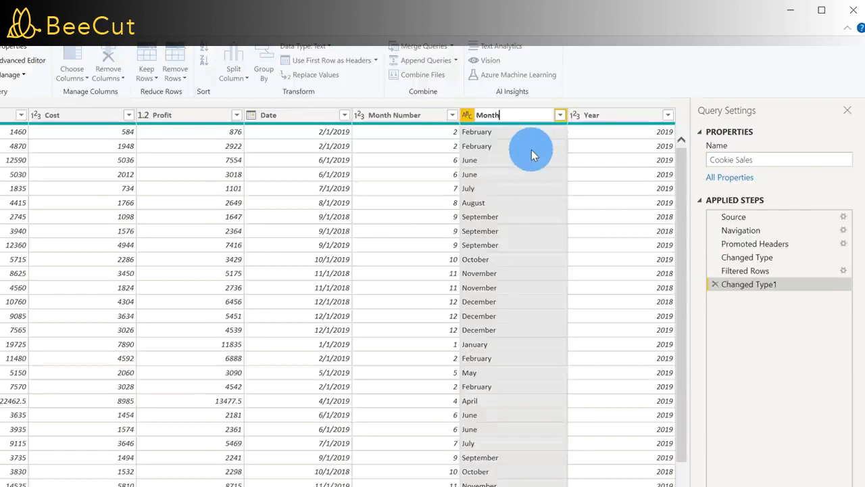
{"action": "key", "text": "Return"}
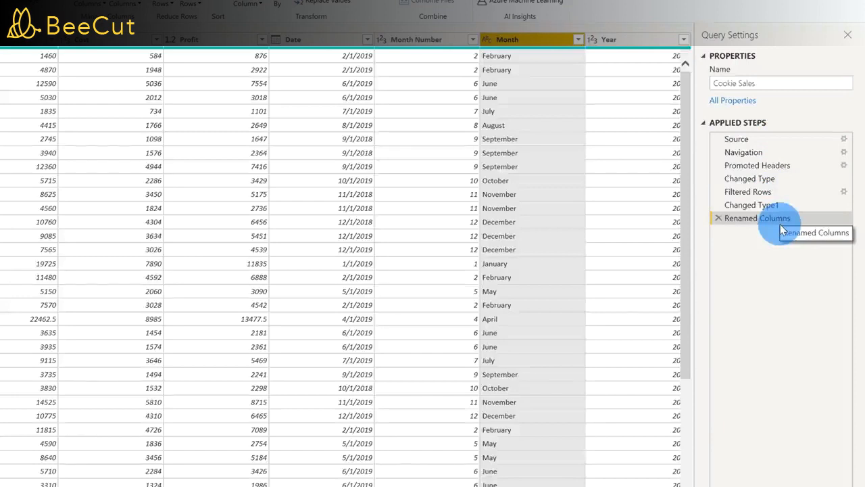
- Review the settings of the Filtered Rows applied step without changing them, and delete that step from the Cookie Sales query
{"action": "left_click", "coordinate": [795, 193]}
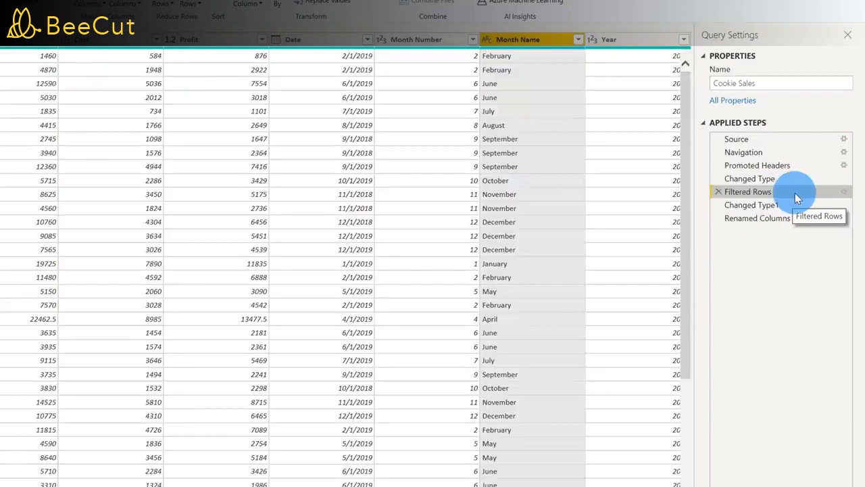
{"action": "left_click", "coordinate": [847, 194]}
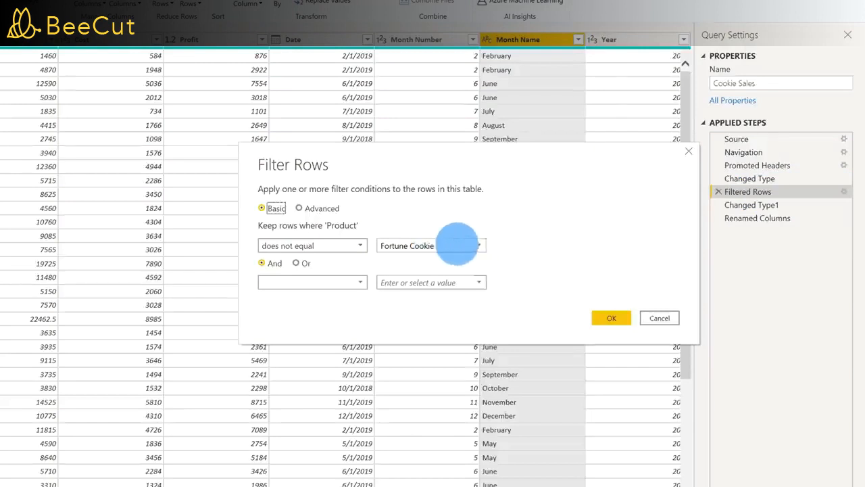
{"action": "left_click", "coordinate": [657, 317]}
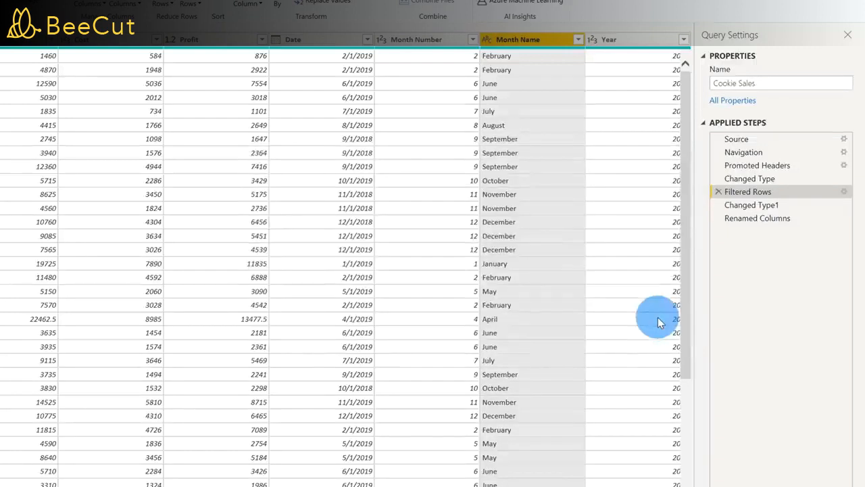
{"action": "left_click", "coordinate": [719, 193]}
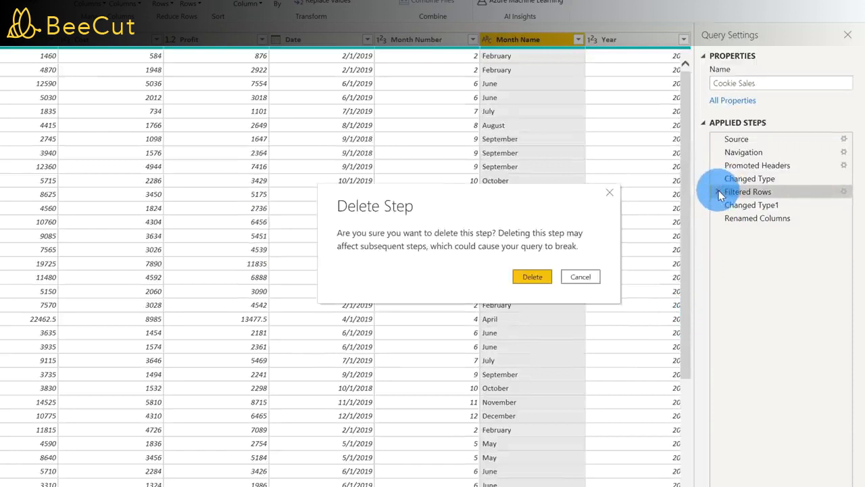
{"action": "left_click", "coordinate": [532, 278]}
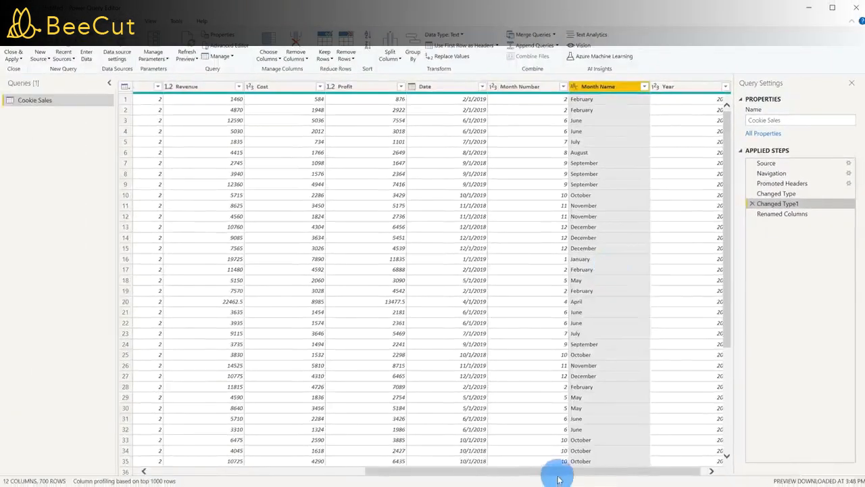
- Connect to a new web source using the URL en.wikipedia.org/wiki/List_of_countries_and_dependencies_by_population
{"action": "left_click_drag", "start_coordinate": [562, 471], "coordinate": [201, 471]}
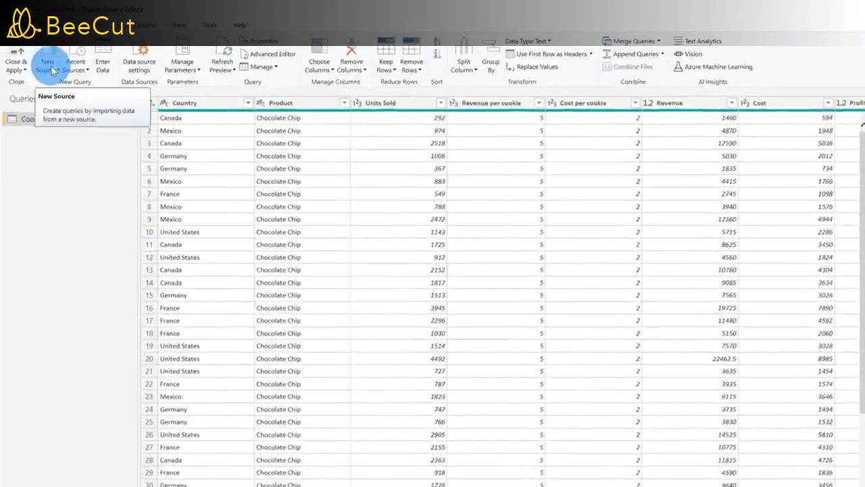
{"action": "left_click", "coordinate": [43, 58]}
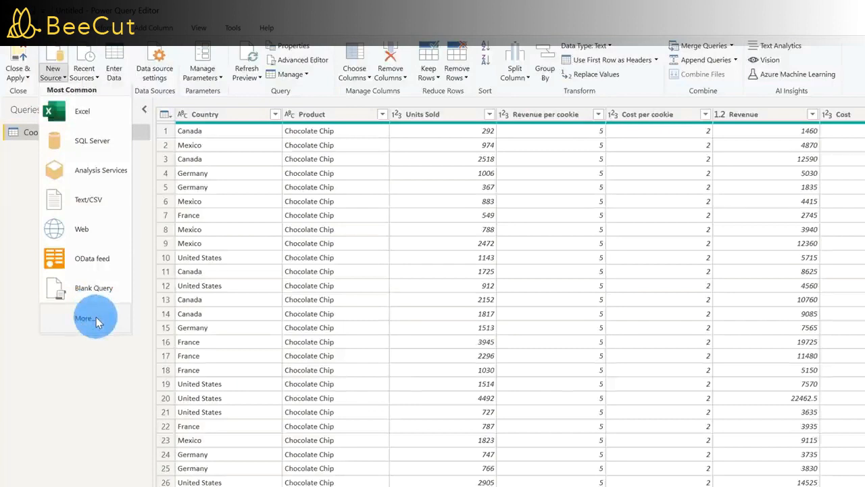
{"action": "left_click", "coordinate": [94, 233]}
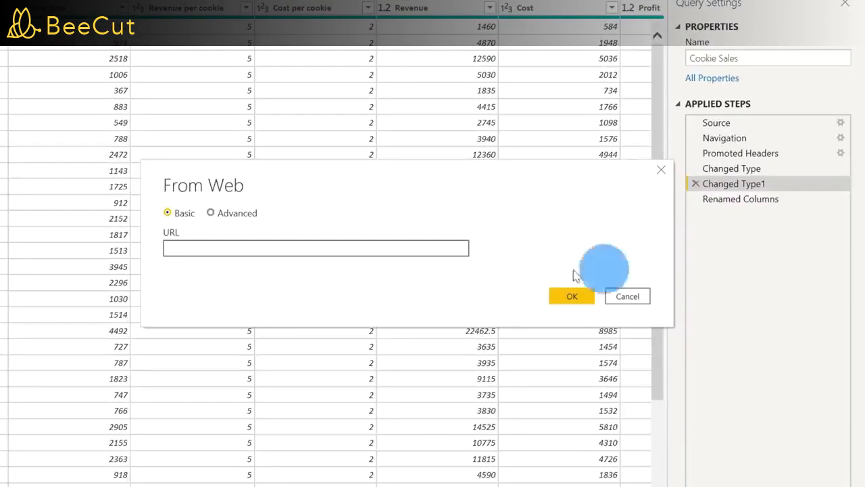
{"action": "left_click", "coordinate": [385, 247]}
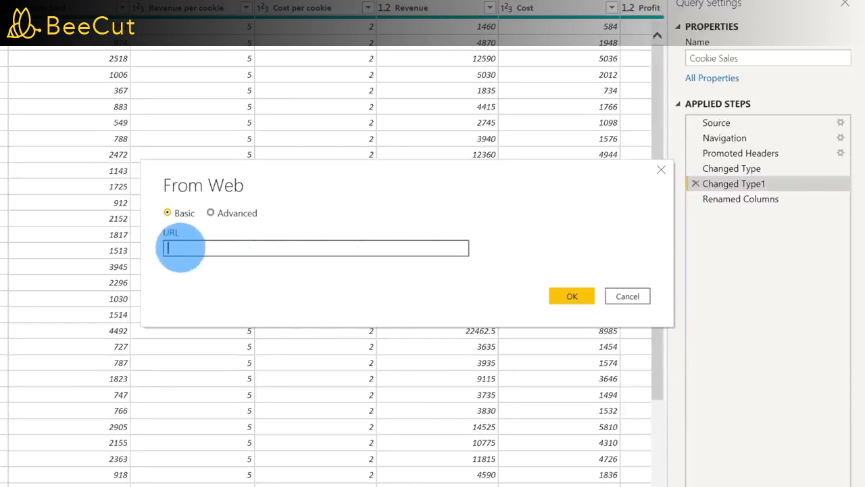
{"action": "right_click", "coordinate": [266, 249]}
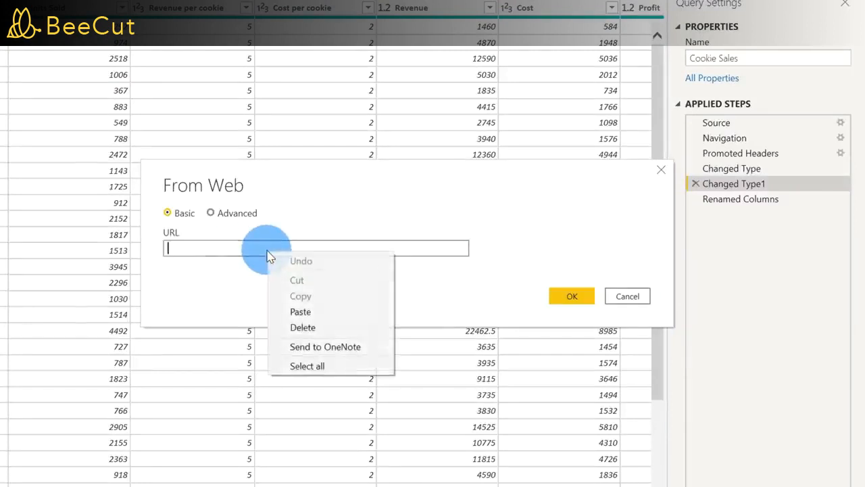
{"action": "left_click", "coordinate": [319, 310]}
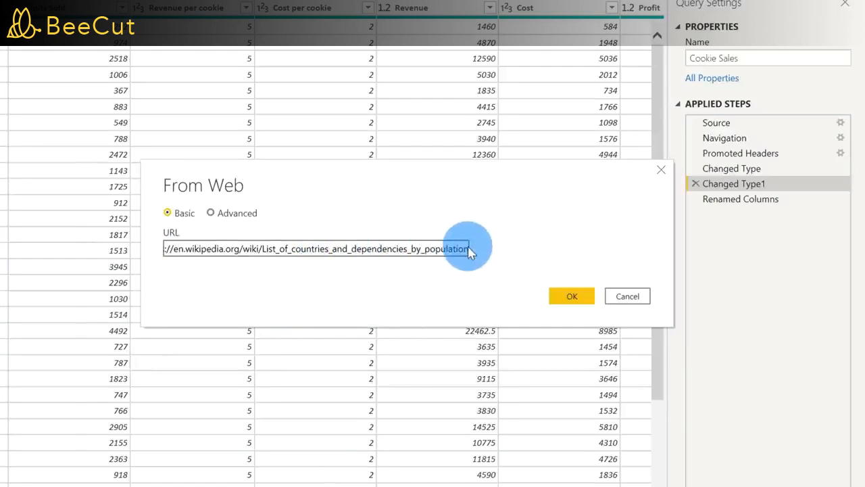
{"action": "left_click", "coordinate": [576, 300]}
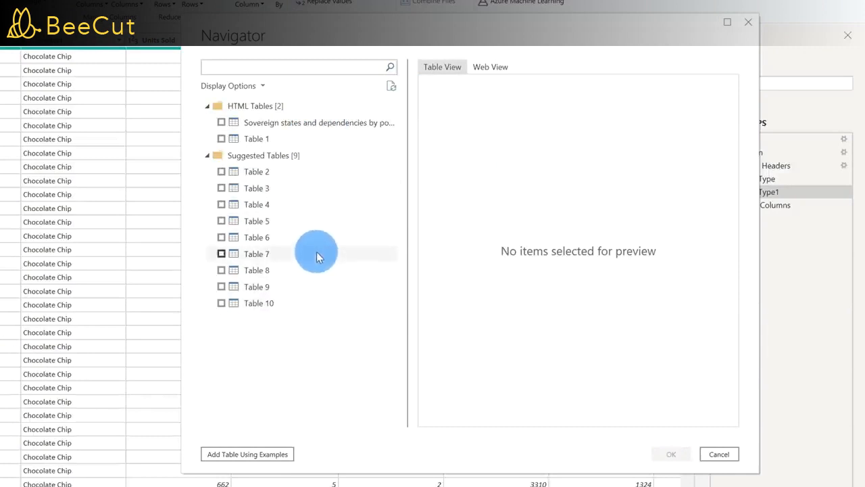
- Select the table of sovereign states and dependencies by population, preview its rows, and import it as a query
{"action": "left_click", "coordinate": [221, 123]}
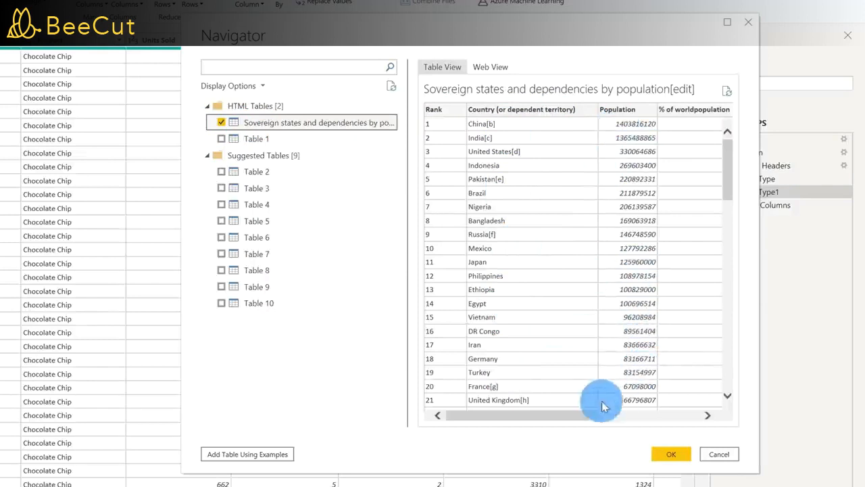
{"action": "left_click_drag", "start_coordinate": [560, 414], "coordinate": [453, 399]}
{"action": "scroll", "coordinate": [565, 288], "scroll_direction": "down", "scroll_amount": 20}
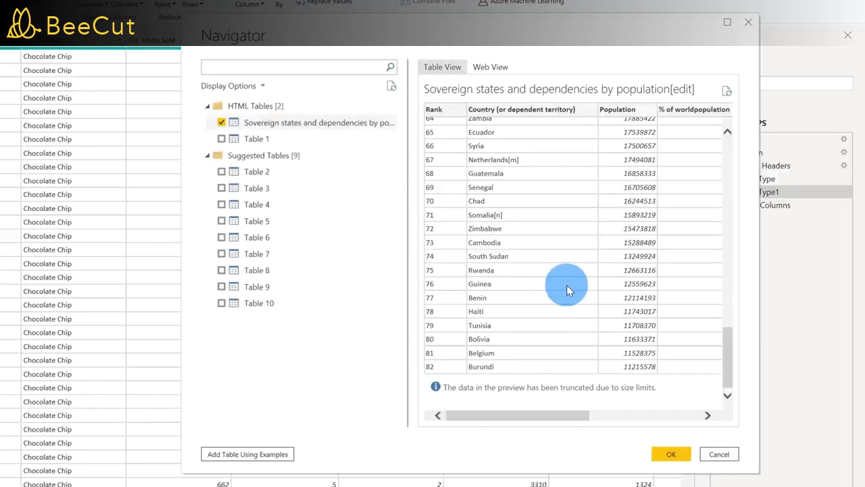
{"action": "left_click", "coordinate": [671, 456]}
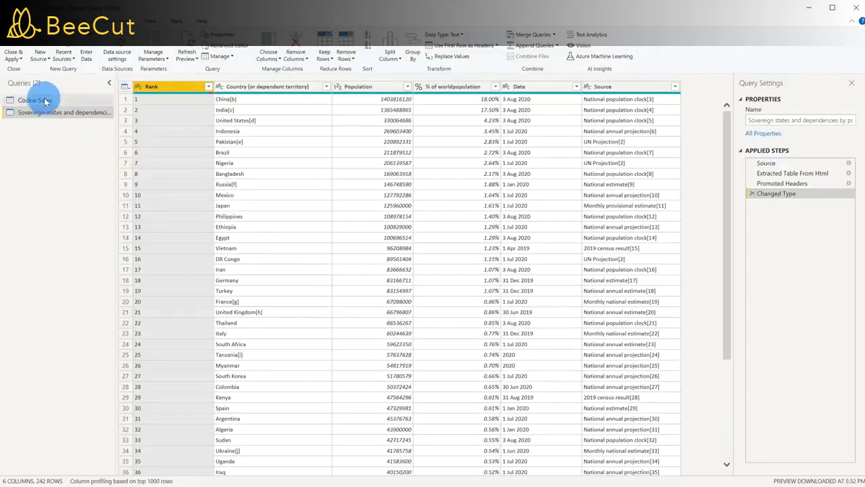
- Rename the imported sovereign states query as Country Populations
{"action": "left_click_drag", "start_coordinate": [51, 100], "coordinate": [81, 112]}
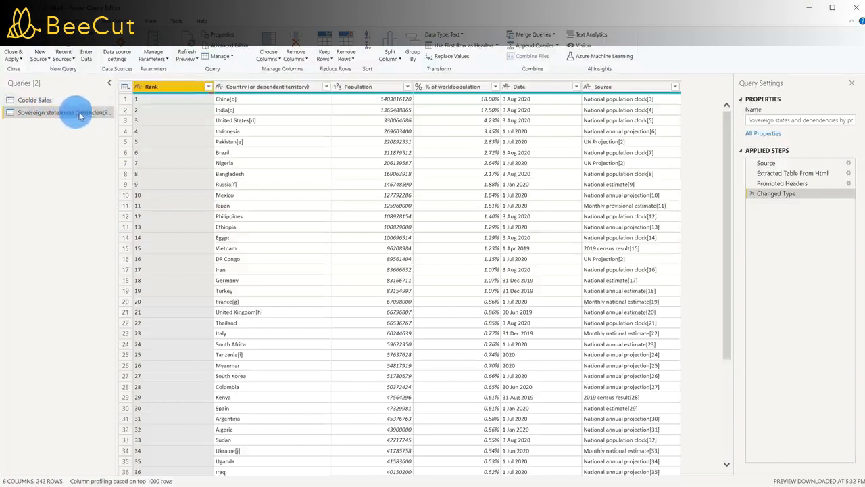
{"action": "right_click", "coordinate": [74, 115]}
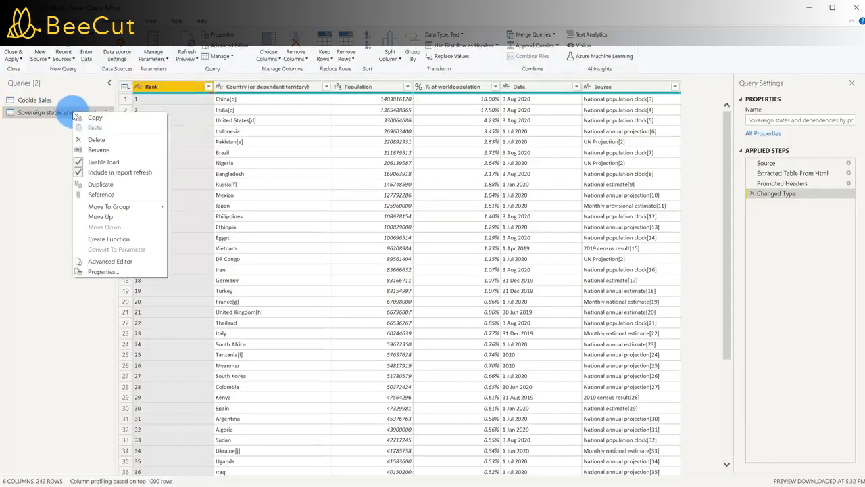
{"action": "left_click", "coordinate": [102, 150]}
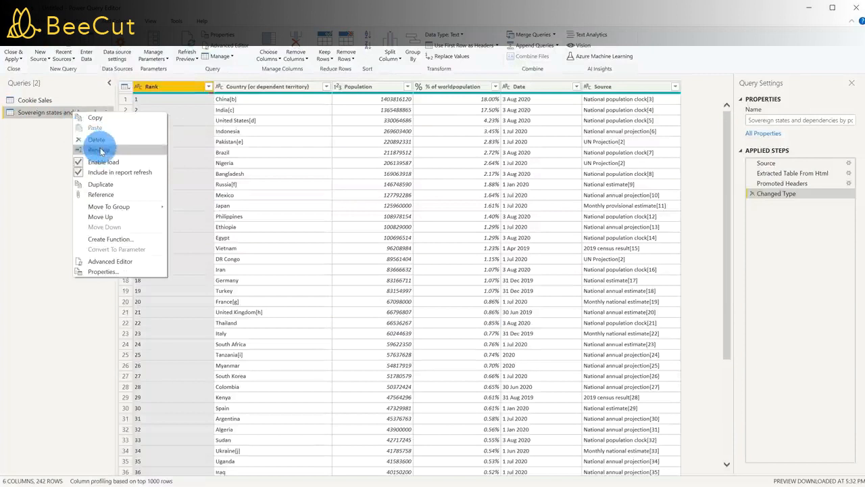
{"action": "type", "text": "Country Populations"}
{"action": "key", "text": "Return"}
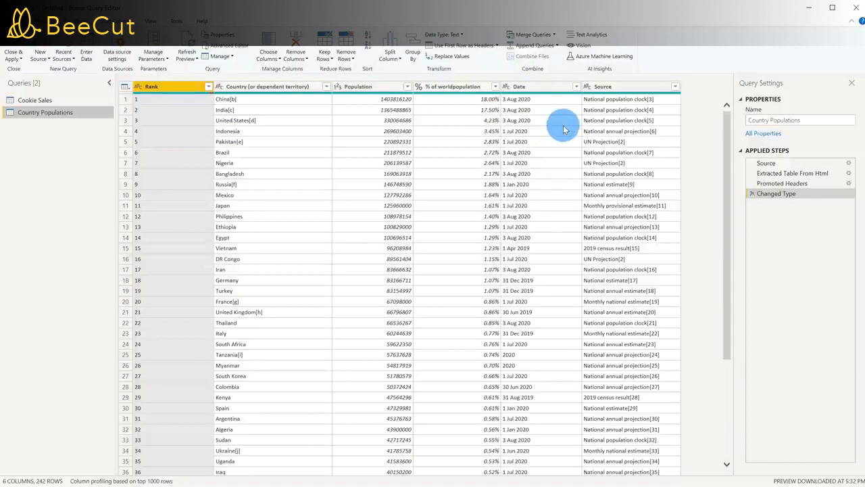
- Remove the % of worldpopulation, Date, Source and Rank columns from the Country Populations query
{"action": "left_click", "coordinate": [466, 89]}
{"action": "right_click", "coordinate": [467, 91]}
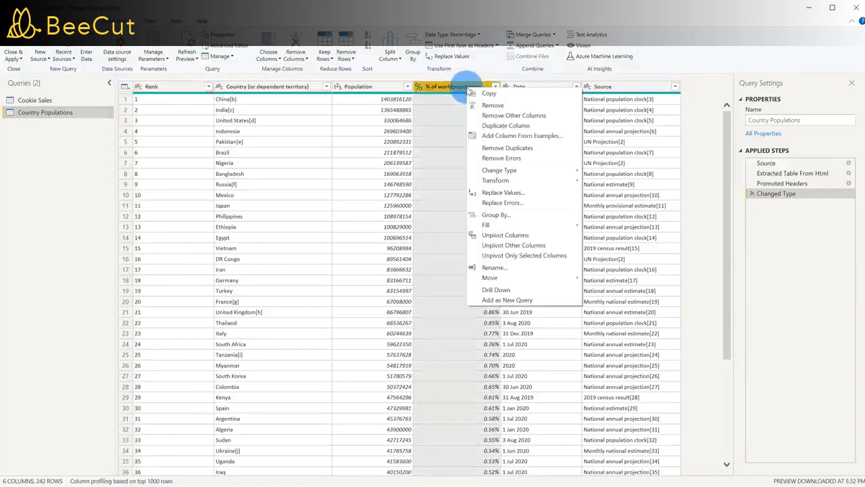
{"action": "left_click", "coordinate": [503, 107]}
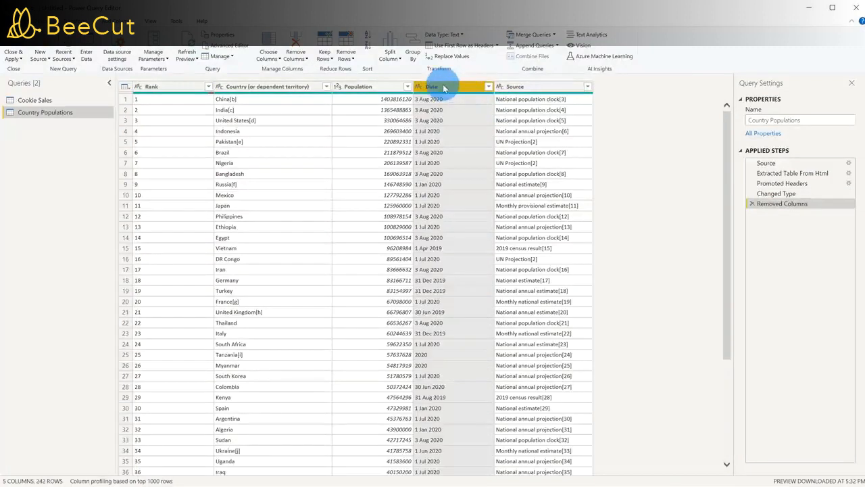
{"action": "right_click", "coordinate": [444, 88]}
{"action": "left_click", "coordinate": [475, 103]}
{"action": "right_click", "coordinate": [450, 85]}
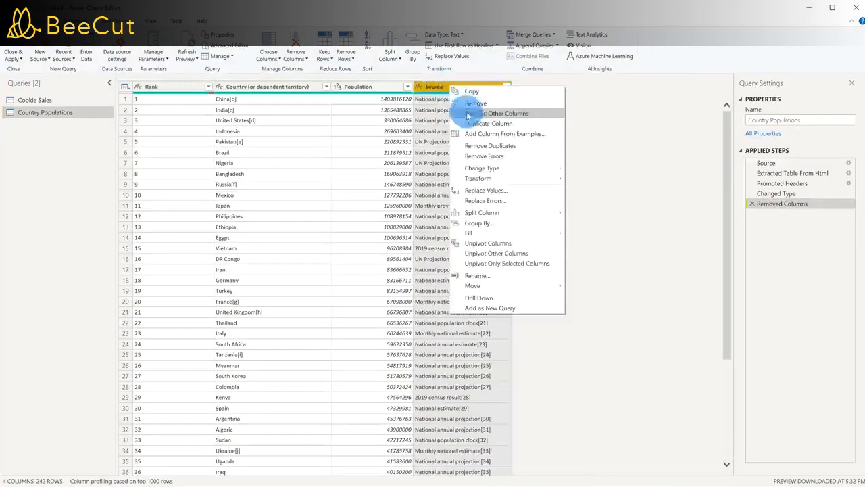
{"action": "left_click", "coordinate": [476, 103]}
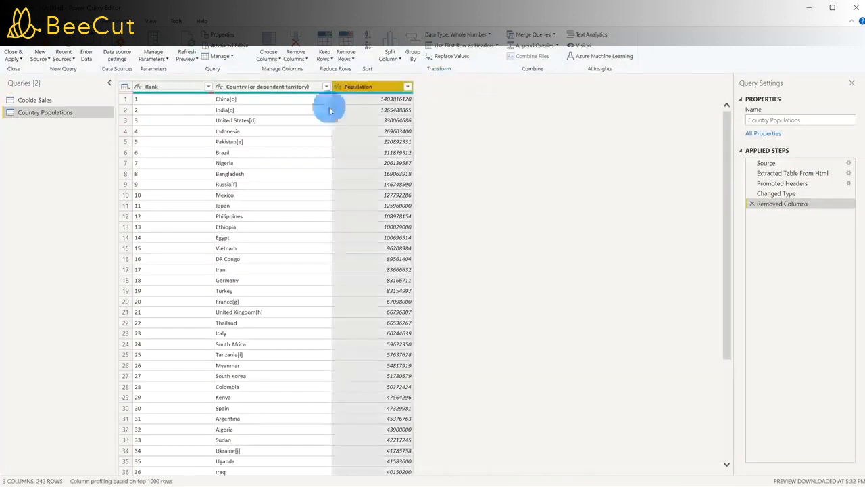
{"action": "right_click", "coordinate": [176, 91]}
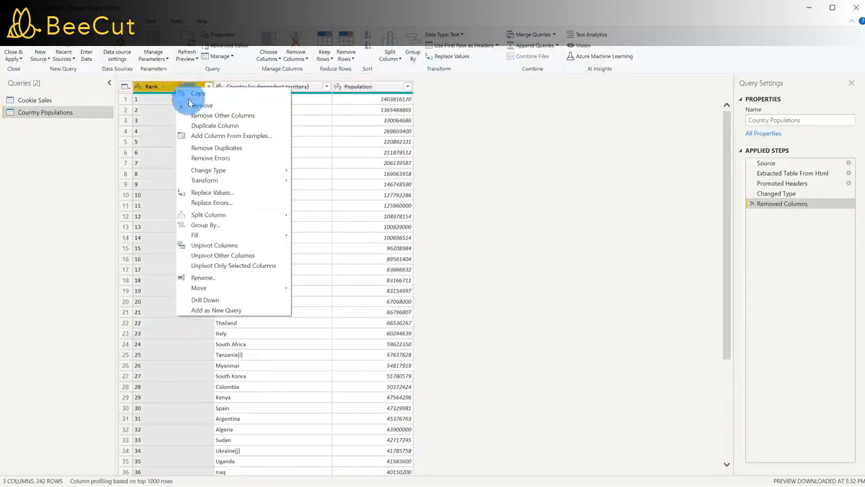
{"action": "left_click", "coordinate": [184, 105]}
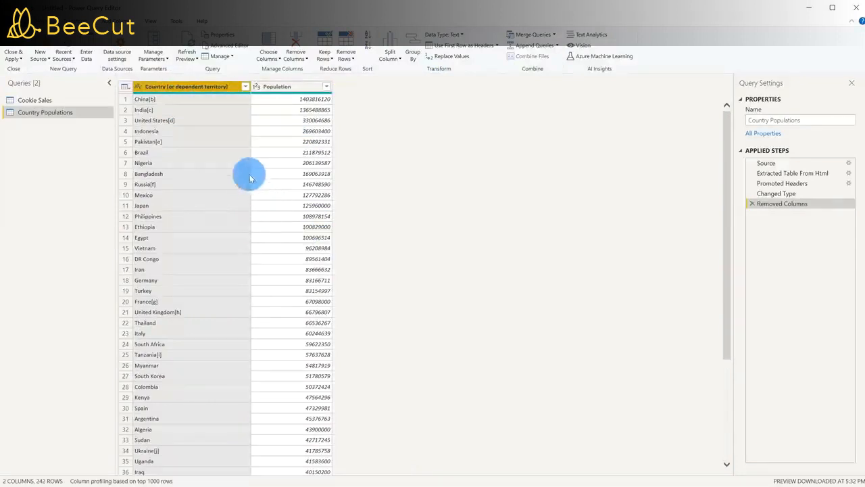
- In the country column's filter, deselect all entries and find and select Canada and France
{"action": "left_click", "coordinate": [214, 113]}
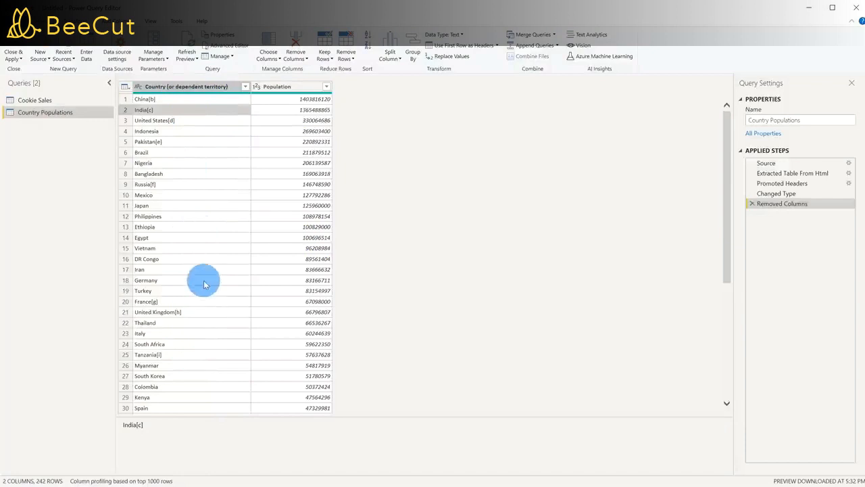
{"action": "left_click", "coordinate": [245, 87]}
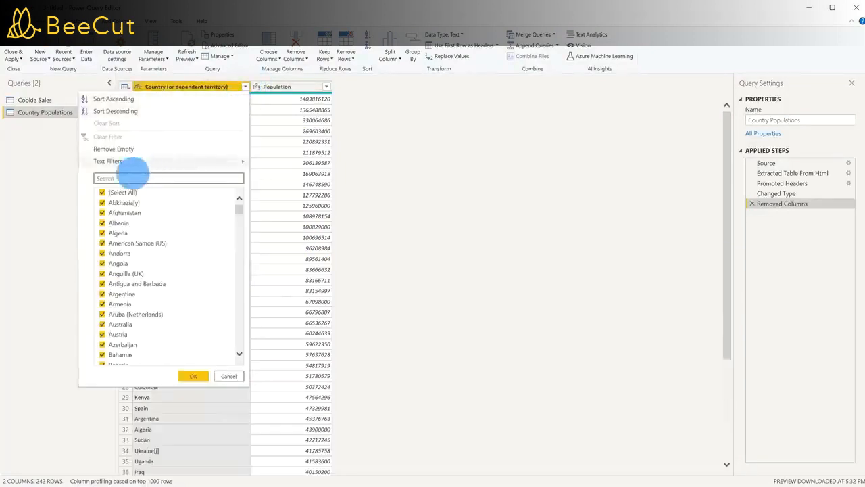
{"action": "left_click", "coordinate": [102, 192]}
{"action": "left_click", "coordinate": [131, 177]}
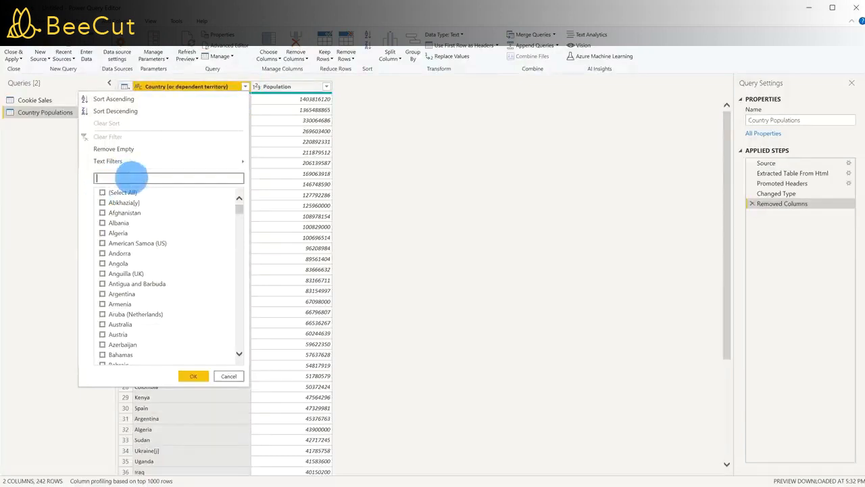
{"action": "type", "text": "canada"}
{"action": "key", "text": "BackSpace"}
{"action": "key", "text": "BackSpace"}
{"action": "key", "text": "BackSpace"}
{"action": "key", "text": "BackSpace"}
{"action": "key", "text": "BackSpace"}
{"action": "key", "text": "BackSpace"}
{"action": "type", "text": "france"}
{"action": "left_click", "coordinate": [102, 202]}
- Add Germany, Mexico and United States[d] to the country filter selection and apply the filter
{"action": "key", "text": "BackSpace"}
{"action": "key", "text": "BackSpace"}
{"action": "key", "text": "BackSpace"}
{"action": "key", "text": "BackSpace"}
{"action": "key", "text": "BackSpace"}
{"action": "key", "text": "BackSpace"}
{"action": "type", "text": "germany"}
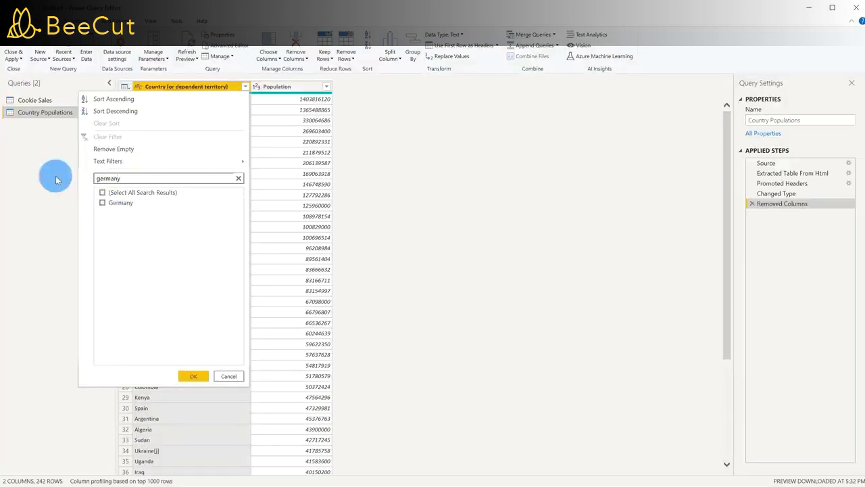
{"action": "key", "text": "BackSpace"}
{"action": "key", "text": "BackSpace"}
{"action": "key", "text": "BackSpace"}
{"action": "key", "text": "BackSpace"}
{"action": "key", "text": "BackSpace"}
{"action": "key", "text": "BackSpace"}
{"action": "key", "text": "BackSpace"}
{"action": "type", "text": "united states"}
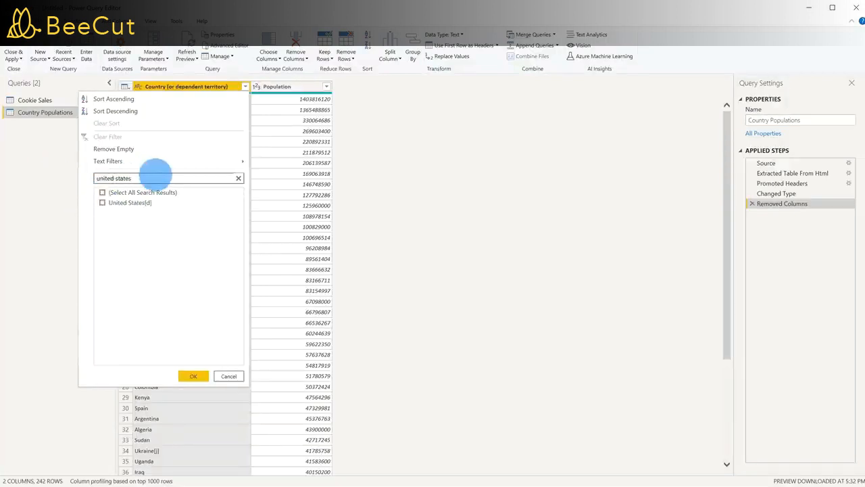
{"action": "left_click", "coordinate": [103, 202]}
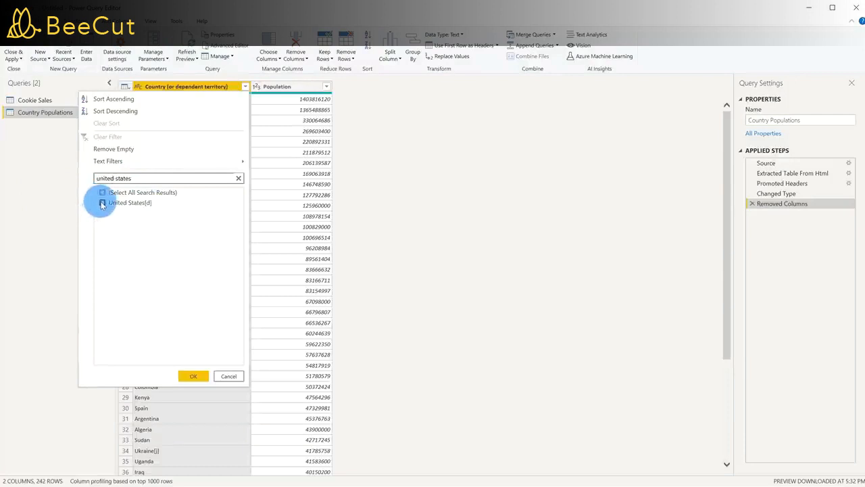
{"action": "left_click", "coordinate": [194, 377]}
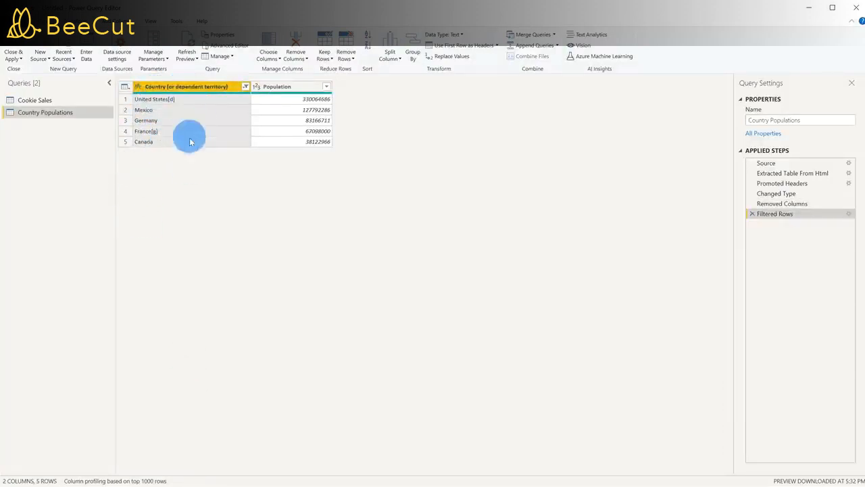
- Replace the value United States[d] with United States in the Country (or dependent territory) column
{"action": "left_click", "coordinate": [177, 101]}
{"action": "right_click", "coordinate": [180, 102]}
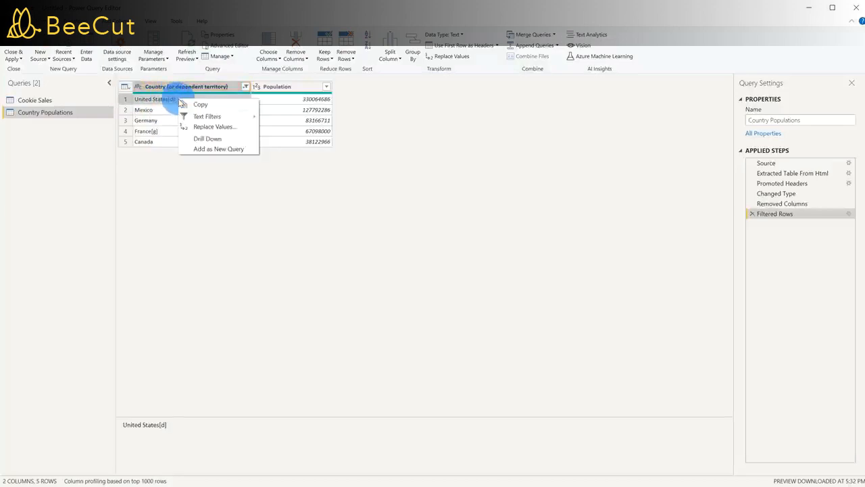
{"action": "left_click", "coordinate": [204, 126]}
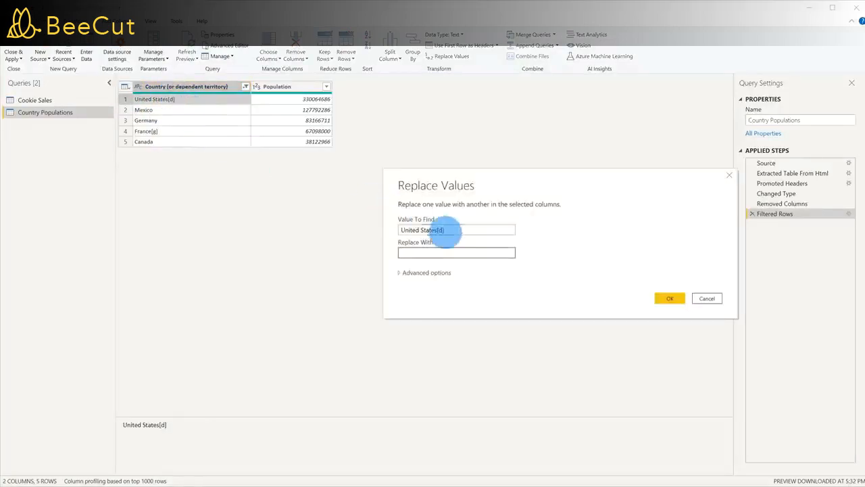
{"action": "left_click_drag", "start_coordinate": [446, 231], "coordinate": [405, 233]}
{"action": "key", "text": "ctrl+c"}
{"action": "left_click", "coordinate": [435, 252]}
{"action": "key", "text": "ctrl+v"}
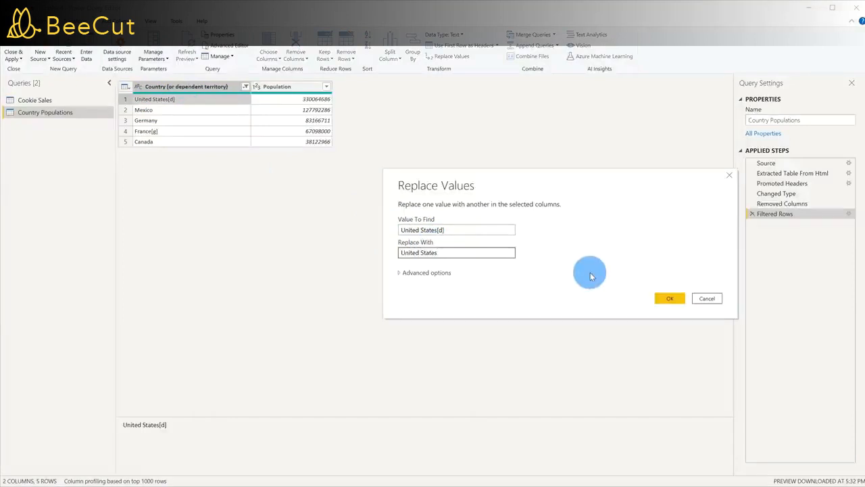
{"action": "left_click", "coordinate": [668, 298]}
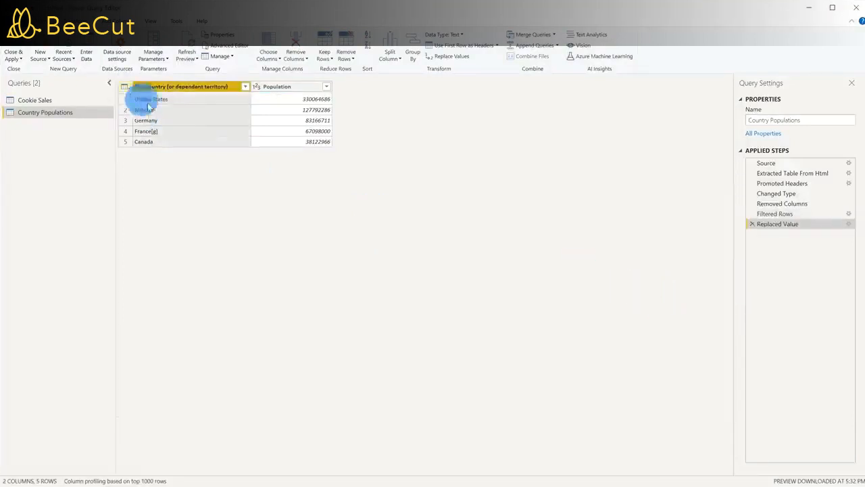
- Replace the value France[g] with France in the Country (or dependent territory) column
{"action": "left_click", "coordinate": [180, 131]}
{"action": "right_click", "coordinate": [182, 132]}
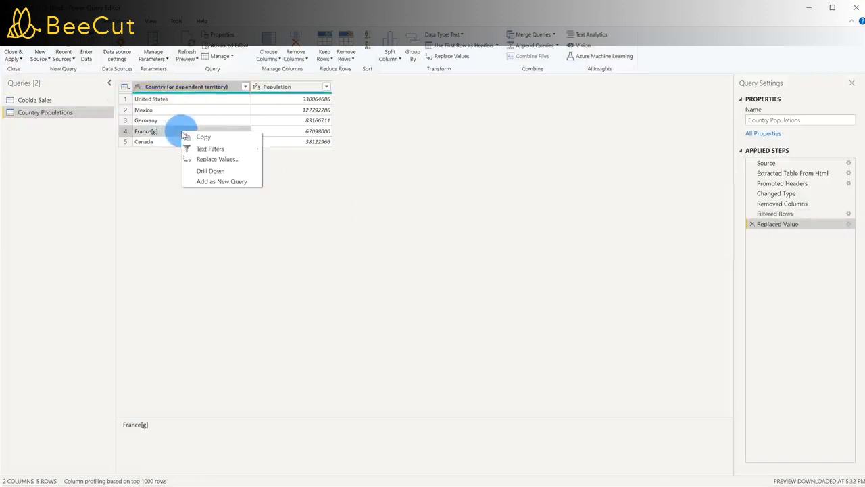
{"action": "left_click", "coordinate": [218, 159]}
{"action": "type", "text": "France"}
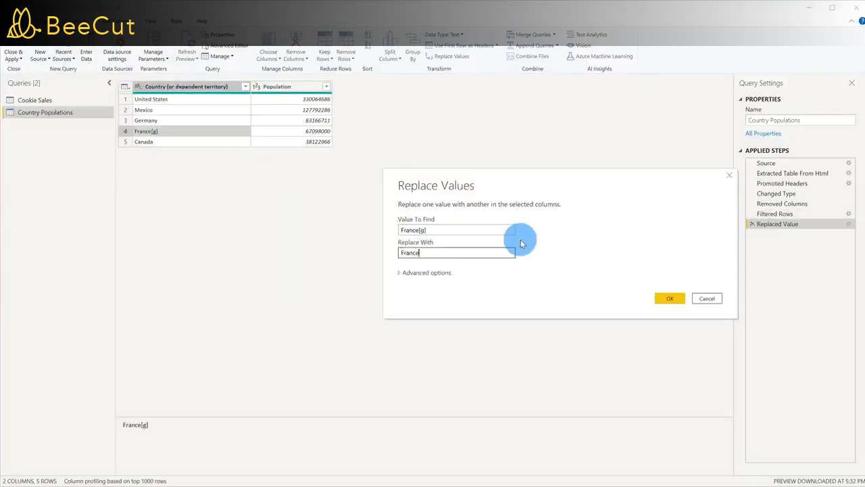
{"action": "key", "text": "Return"}
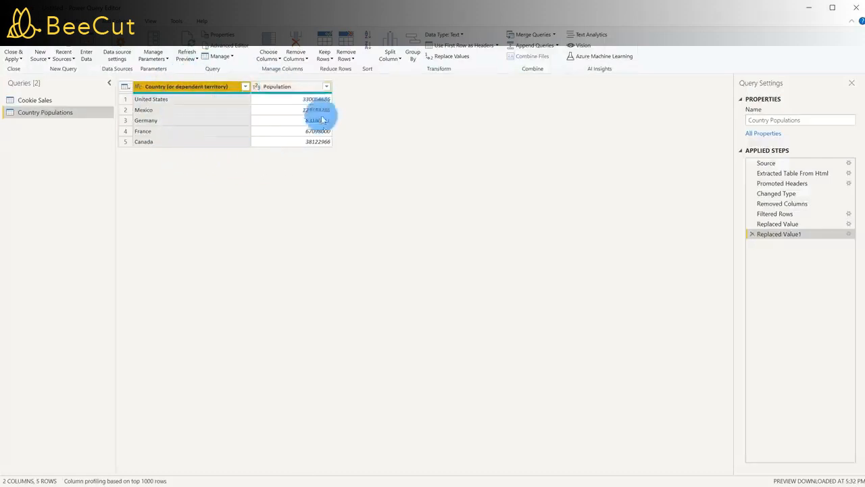
- Set up a merge of Cookie Sales with Country Populations, matching Country to Country (or dependent territory)
{"action": "left_click", "coordinate": [70, 99]}
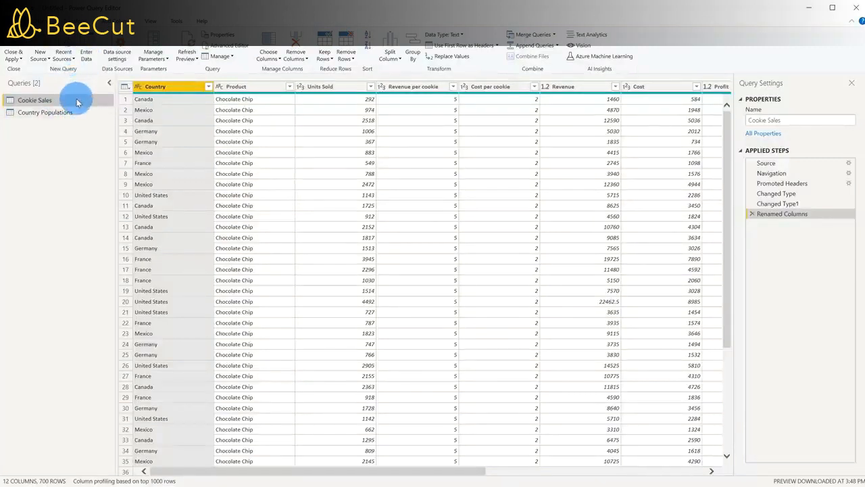
{"action": "left_click", "coordinate": [530, 36]}
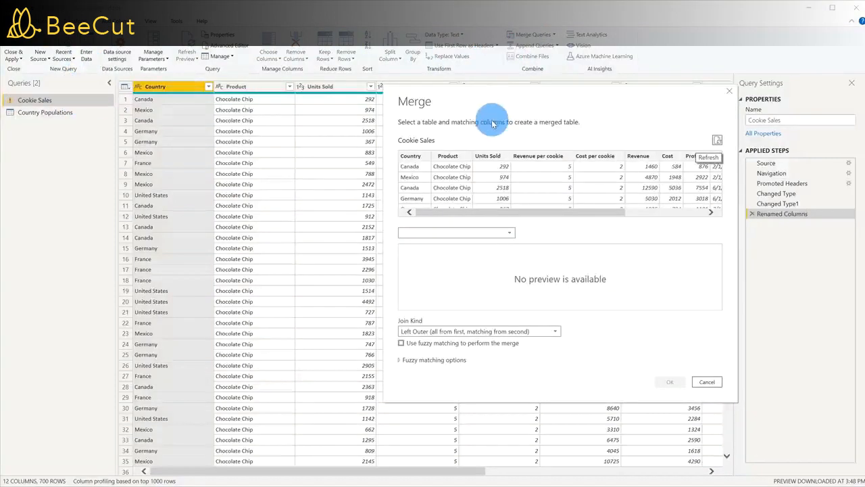
{"action": "left_click", "coordinate": [414, 156]}
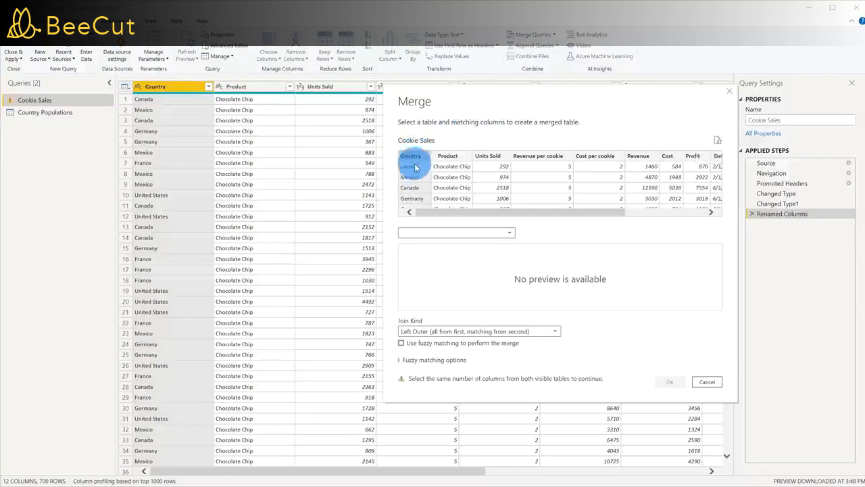
{"action": "left_click", "coordinate": [416, 233]}
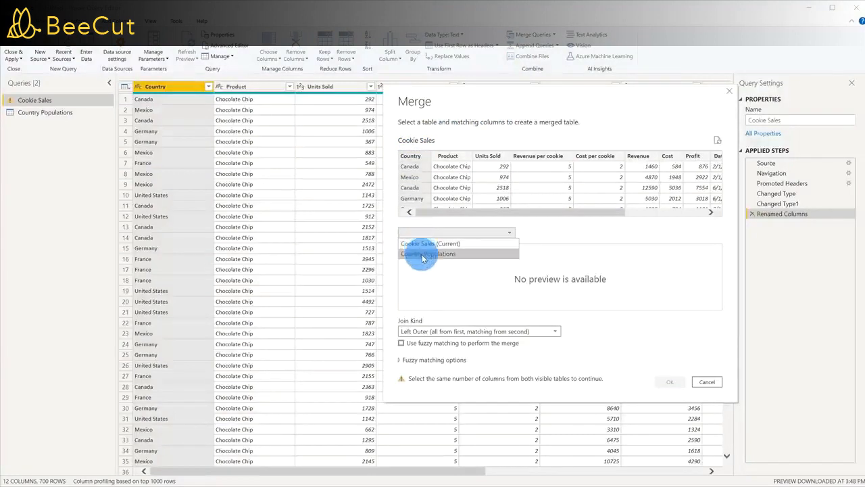
{"action": "left_click", "coordinate": [421, 254]}
{"action": "left_click", "coordinate": [423, 259]}
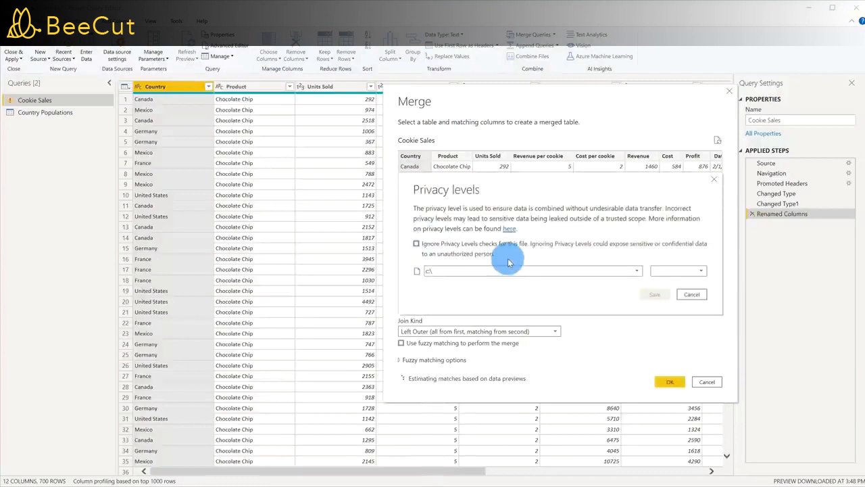
- Ignore the privacy level checks for this file and complete the merge with the Left Outer join
{"action": "left_click", "coordinate": [497, 244]}
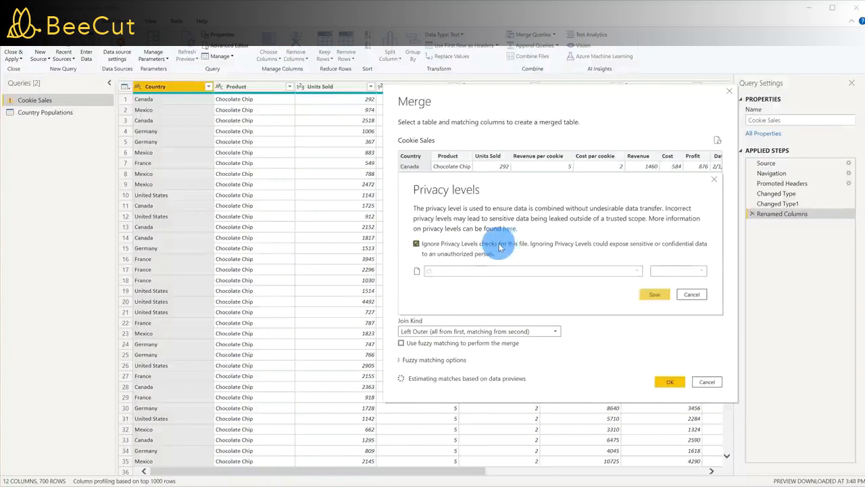
{"action": "left_click", "coordinate": [656, 295]}
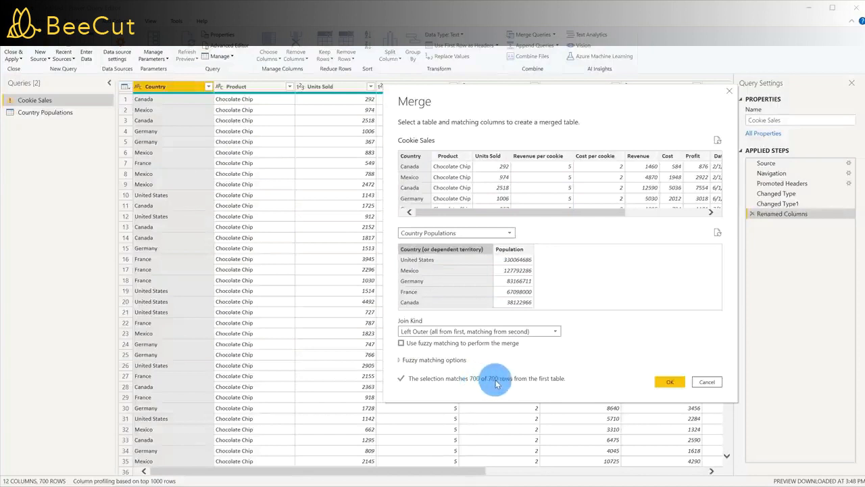
{"action": "left_click", "coordinate": [666, 384]}
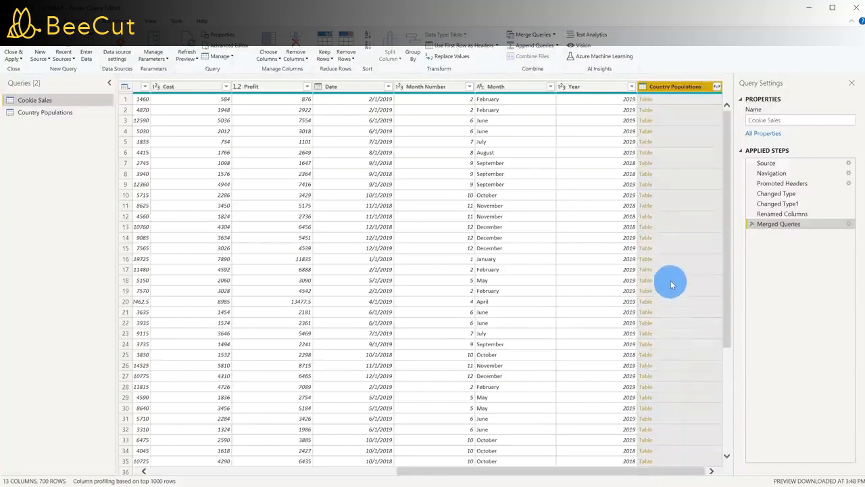
- Expand the merged Country Populations column in Cookie Sales to include only Population, and review the resulting table
{"action": "left_click", "coordinate": [718, 88]}
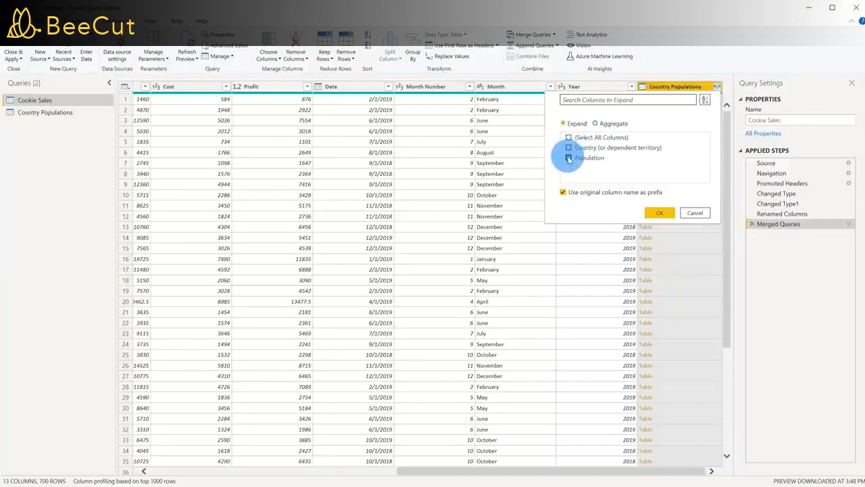
{"action": "left_click", "coordinate": [657, 214]}
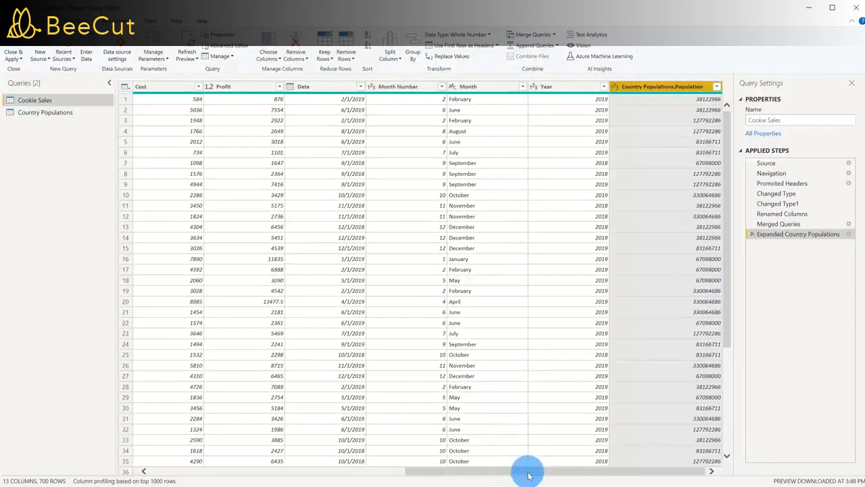
{"action": "left_click_drag", "start_coordinate": [525, 471], "coordinate": [241, 466]}
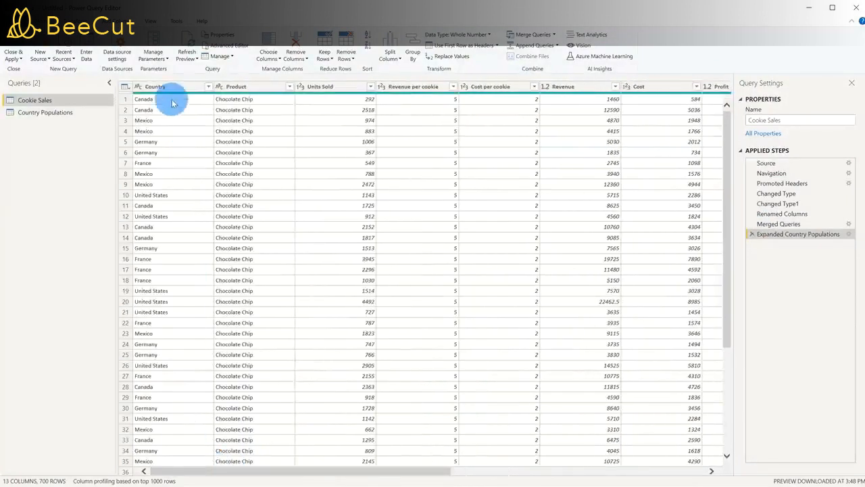
{"action": "left_click_drag", "start_coordinate": [308, 471], "coordinate": [680, 454]}
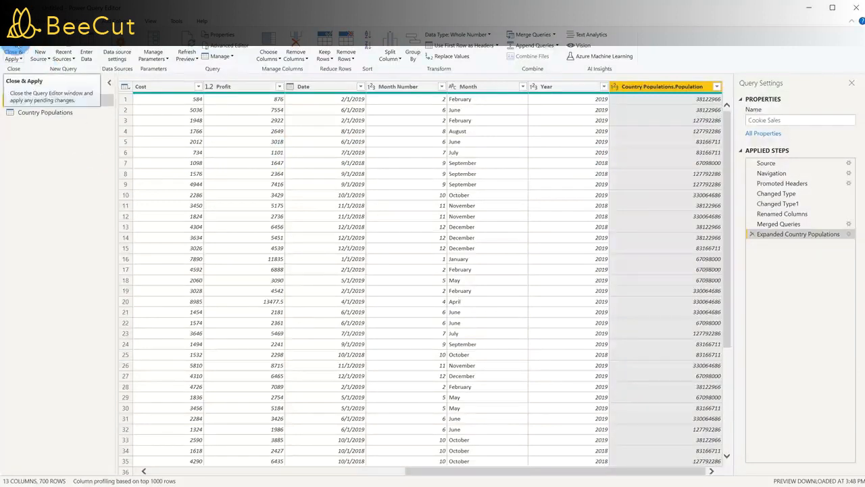
- Close the query editor with the changes applied, and expand the field lists of Cookie Sales and Country Populations
{"action": "left_click", "coordinate": [15, 53]}
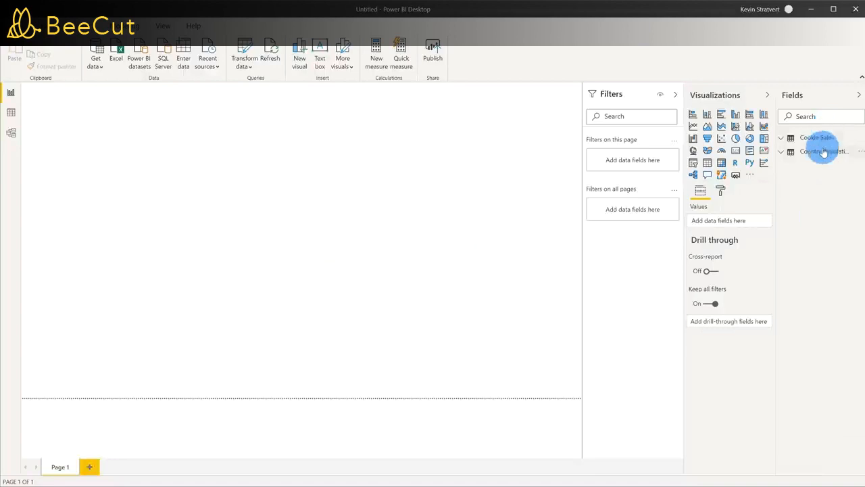
{"action": "left_click", "coordinate": [783, 138]}
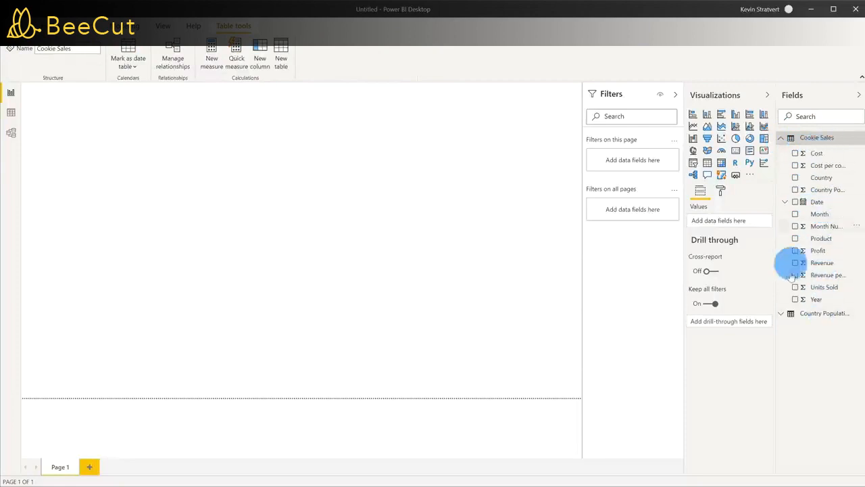
{"action": "left_click", "coordinate": [782, 315]}
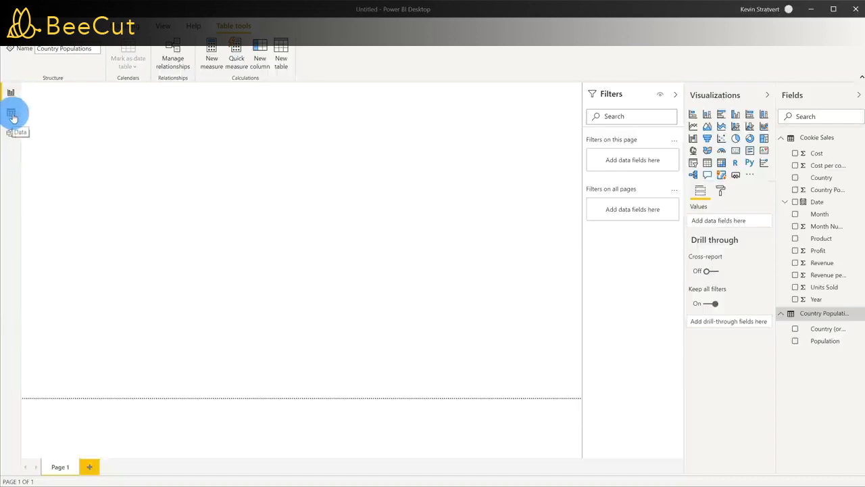
- Examine the loaded rows of the Cookie Sales and Country Populations tables in Data view
{"action": "left_click", "coordinate": [12, 117]}
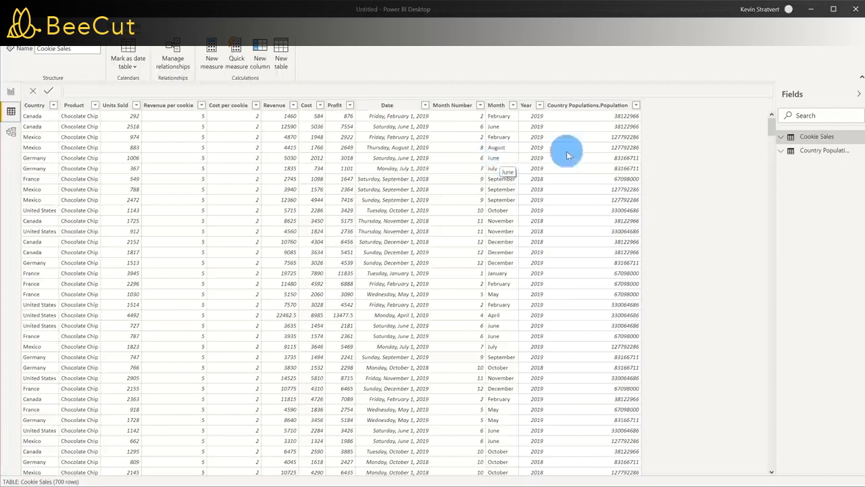
{"action": "left_click", "coordinate": [824, 151]}
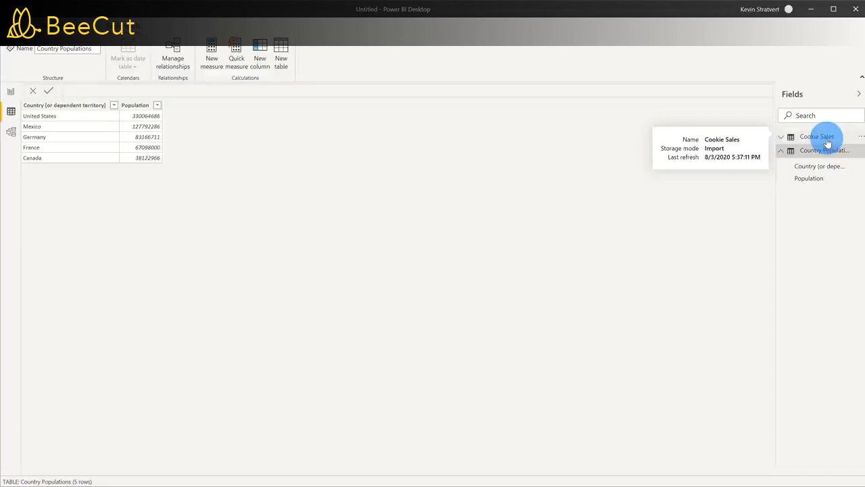
{"action": "left_click", "coordinate": [825, 137]}
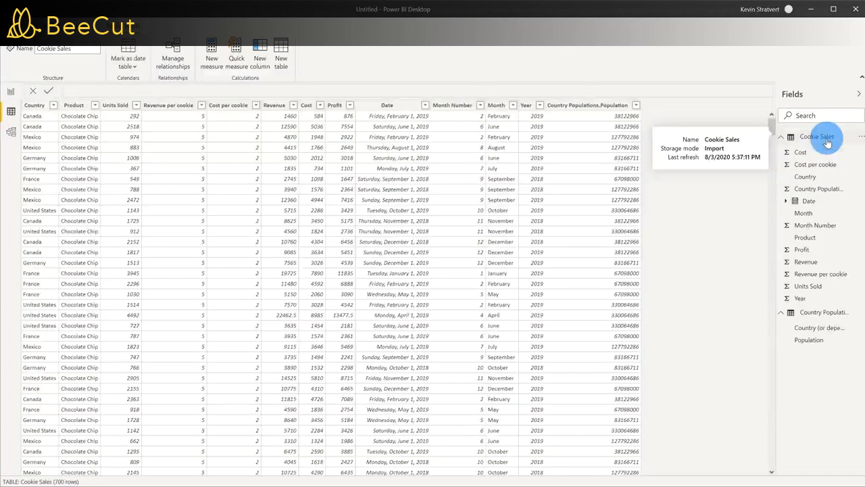
- In Model view, enlarge the Cookie Sales table box to fit all its fields and inspect its relationship with Country Populations
{"action": "left_click", "coordinate": [12, 132]}
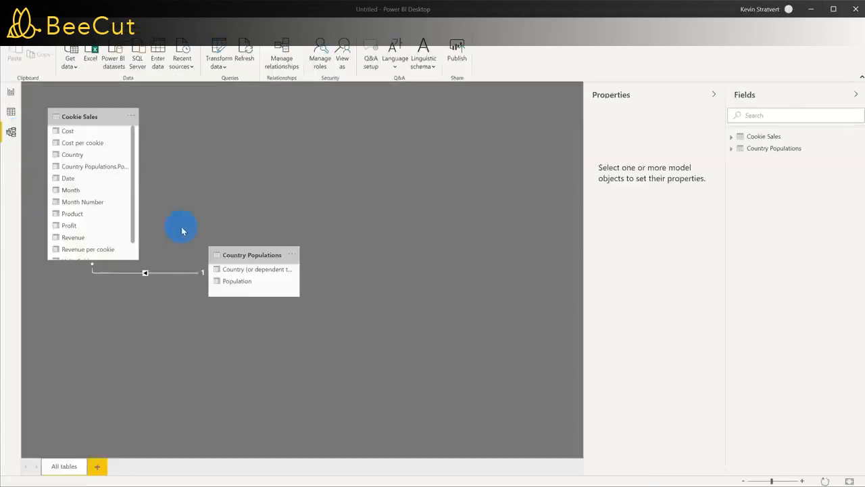
{"action": "left_click_drag", "start_coordinate": [126, 259], "coordinate": [129, 318]}
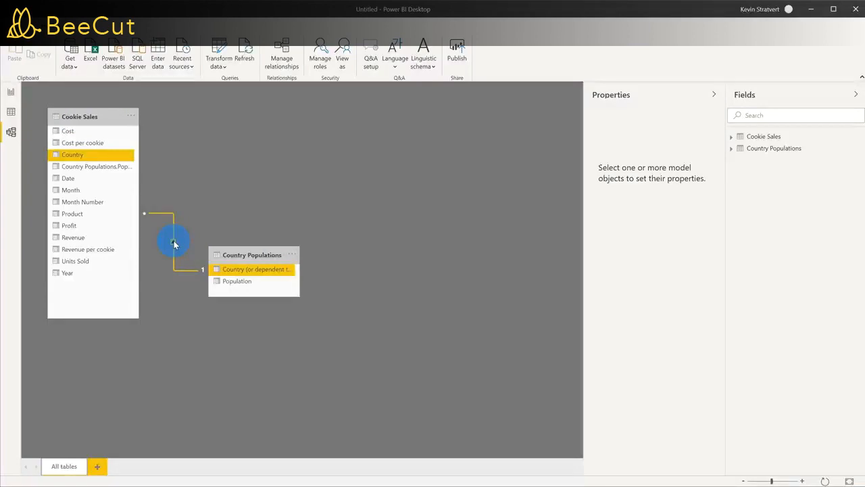
- In Report view, add the title text box "Kevin Cookie Company Performance Report" at font size 28, widened to fit on one line
{"action": "left_click", "coordinate": [13, 93]}
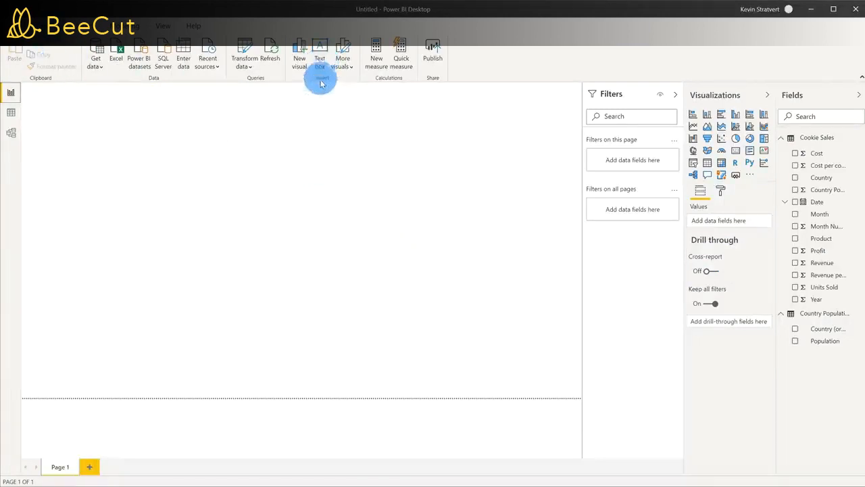
{"action": "left_click", "coordinate": [319, 56]}
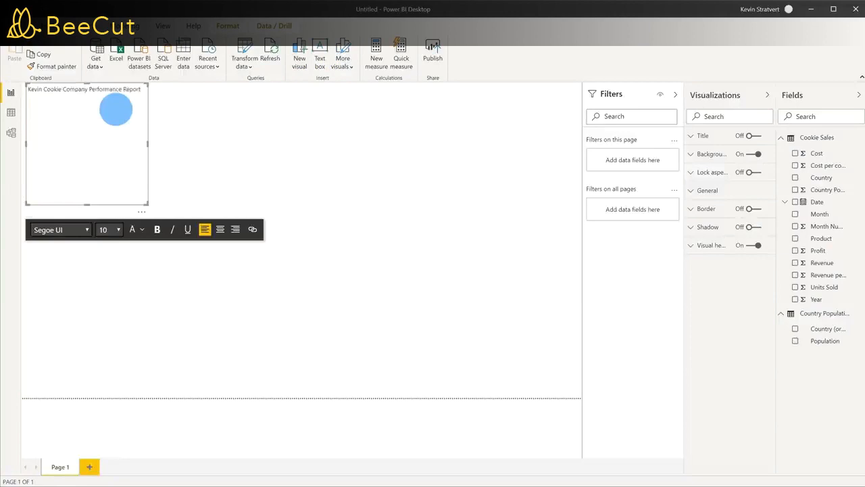
{"action": "triple_click", "coordinate": [116, 109]}
{"action": "left_click", "coordinate": [119, 230]}
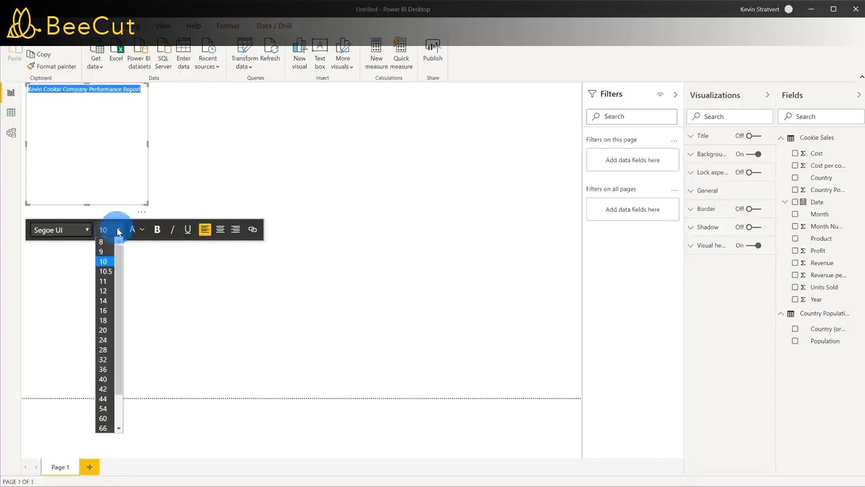
{"action": "left_click", "coordinate": [103, 349]}
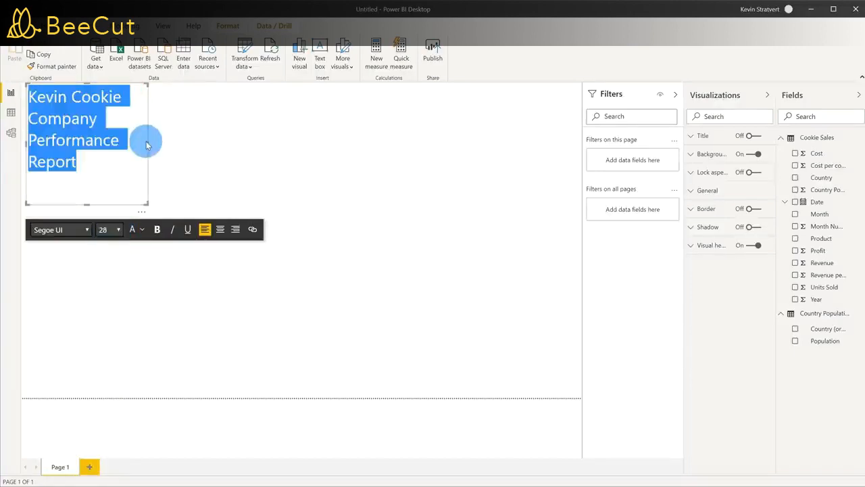
{"action": "left_click_drag", "start_coordinate": [148, 143], "coordinate": [396, 134]}
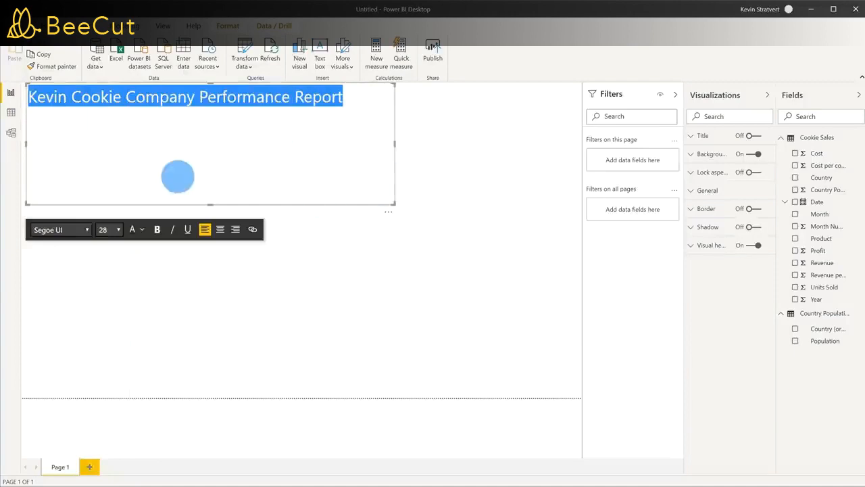
{"action": "left_click", "coordinate": [328, 140]}
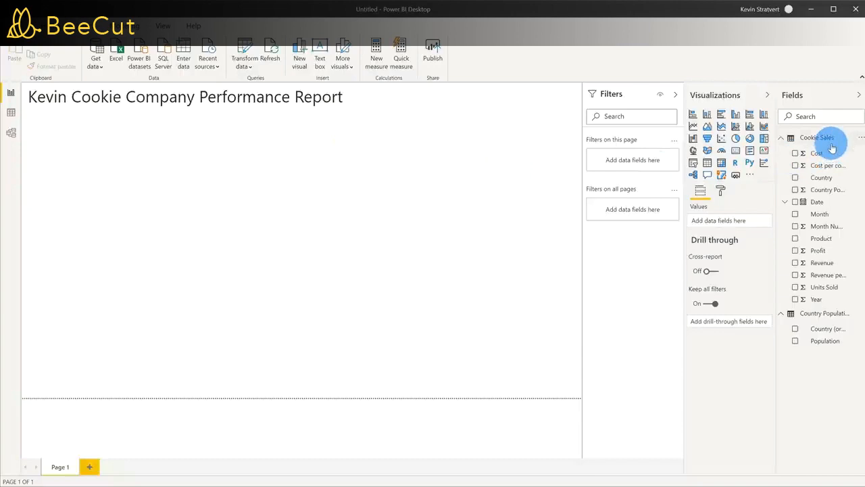
- Create a clustered column chart below the report title with Profit as values and Date as axis
{"action": "left_click", "coordinate": [795, 250]}
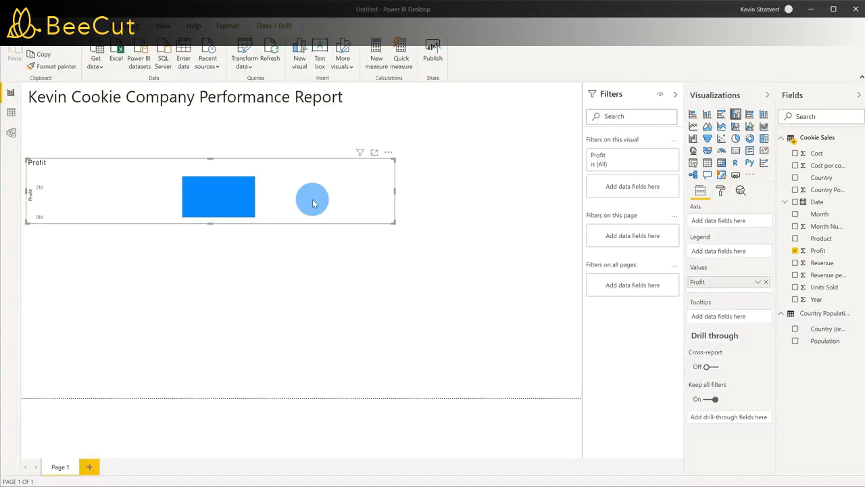
{"action": "left_click", "coordinate": [796, 202]}
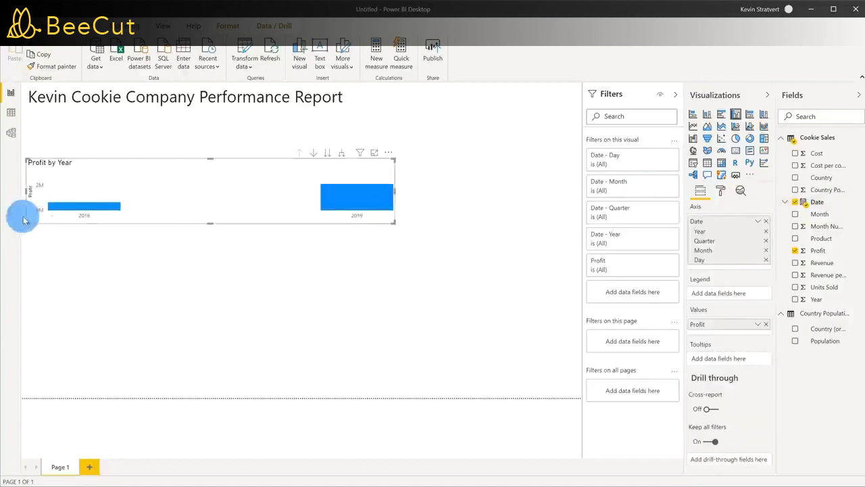
- Switch the profit chart's axis from the date hierarchy to the plain Date field and convert it to a line chart
{"action": "mouse_move", "coordinate": [92, 209]}
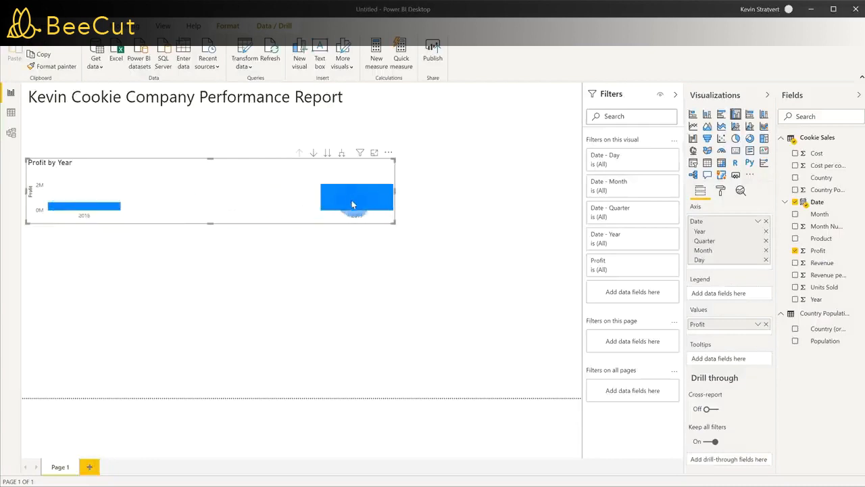
{"action": "mouse_move", "coordinate": [347, 202]}
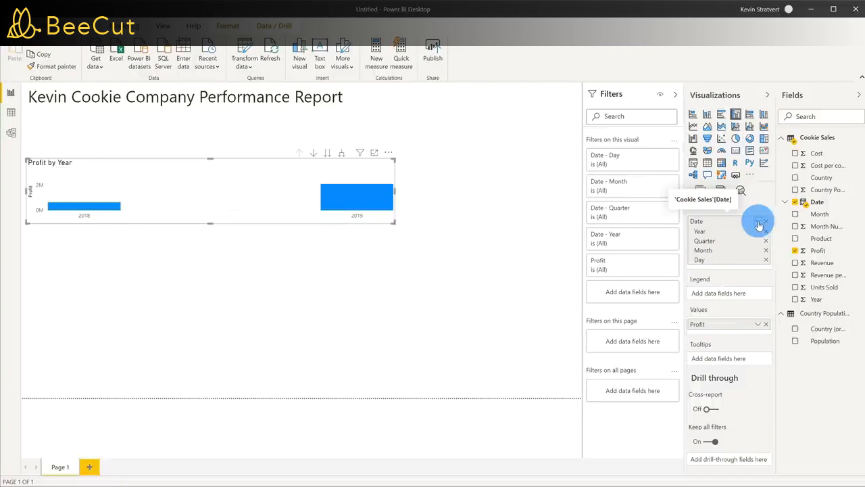
{"action": "left_click", "coordinate": [759, 223]}
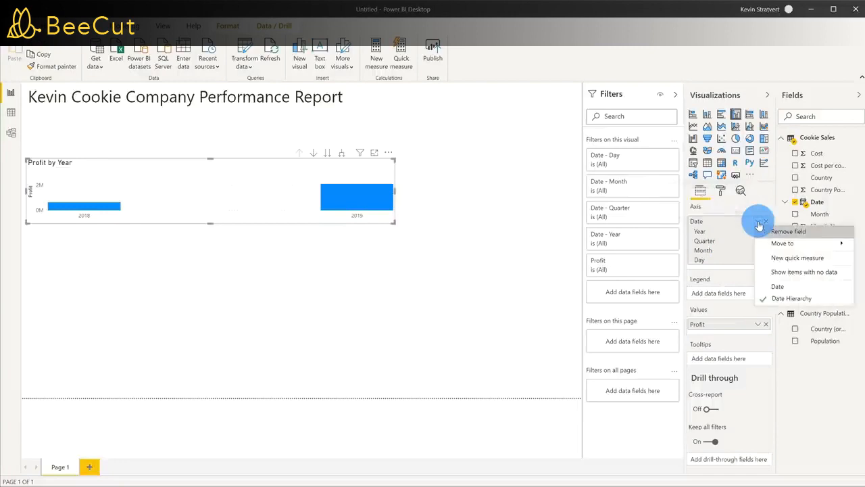
{"action": "left_click", "coordinate": [836, 287]}
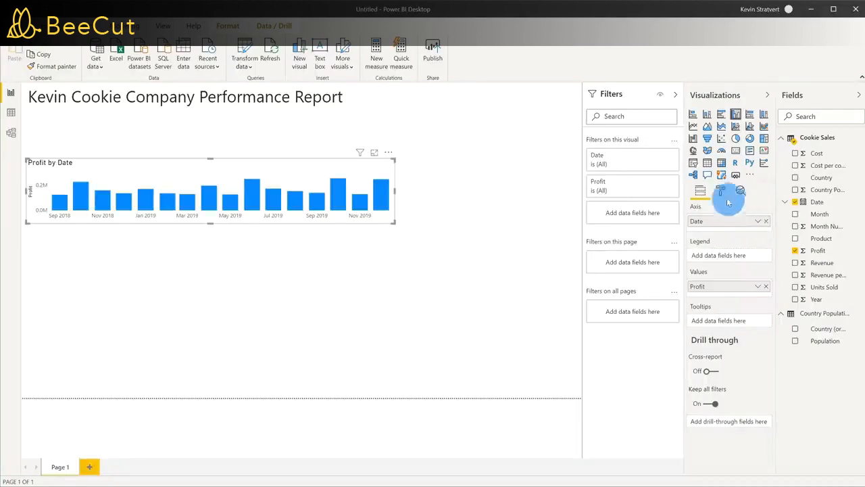
{"action": "left_click", "coordinate": [694, 130]}
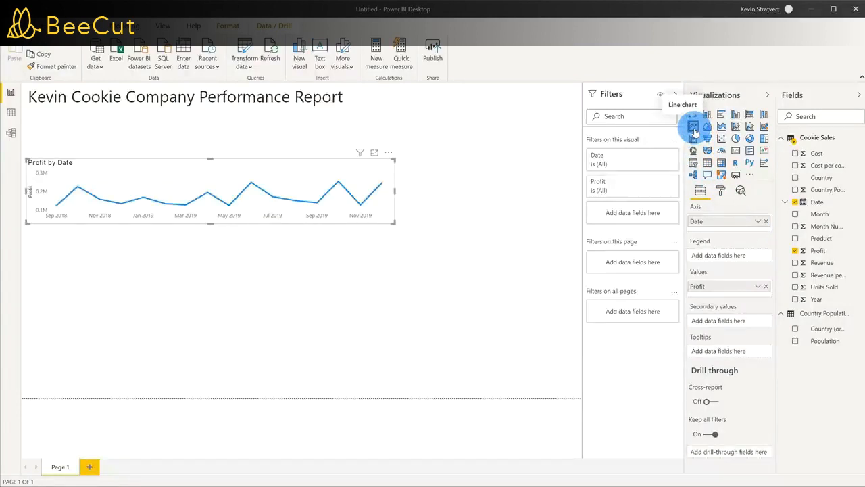
- Narrow the Profit by Date line chart to about half the page width and move it up just below the report title
{"action": "left_click_drag", "start_coordinate": [394, 191], "coordinate": [290, 204]}
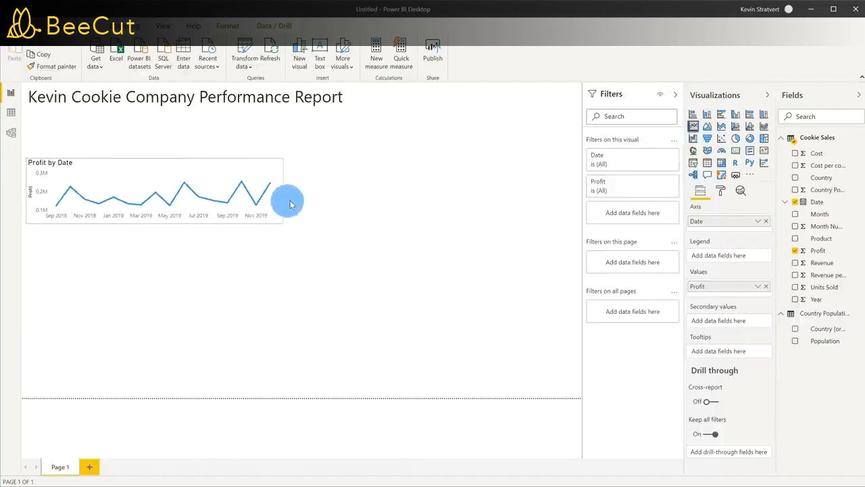
{"action": "left_click", "coordinate": [237, 135]}
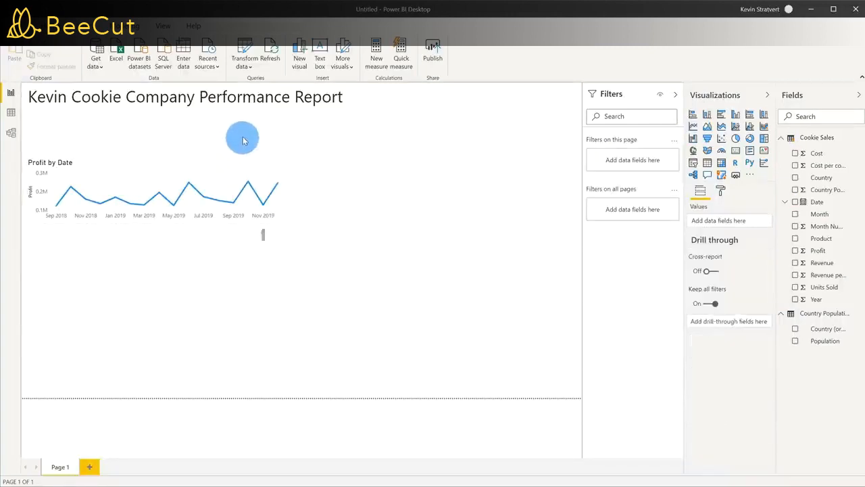
{"action": "left_click", "coordinate": [152, 188]}
{"action": "left_click_drag", "start_coordinate": [165, 156], "coordinate": [166, 127]}
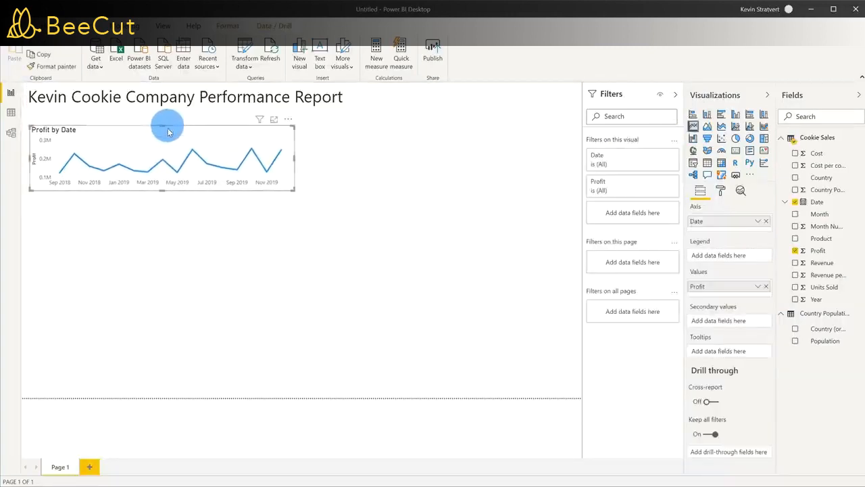
{"action": "mouse_move", "coordinate": [178, 154]}
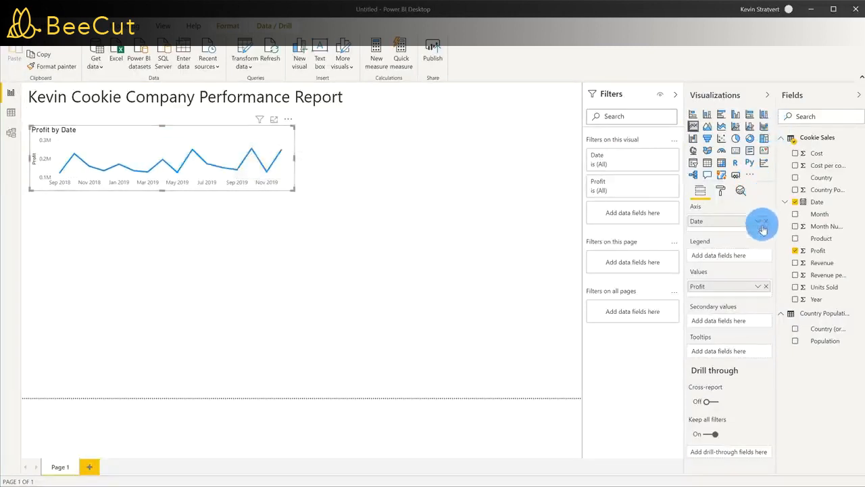
{"action": "double_click", "coordinate": [706, 226]}
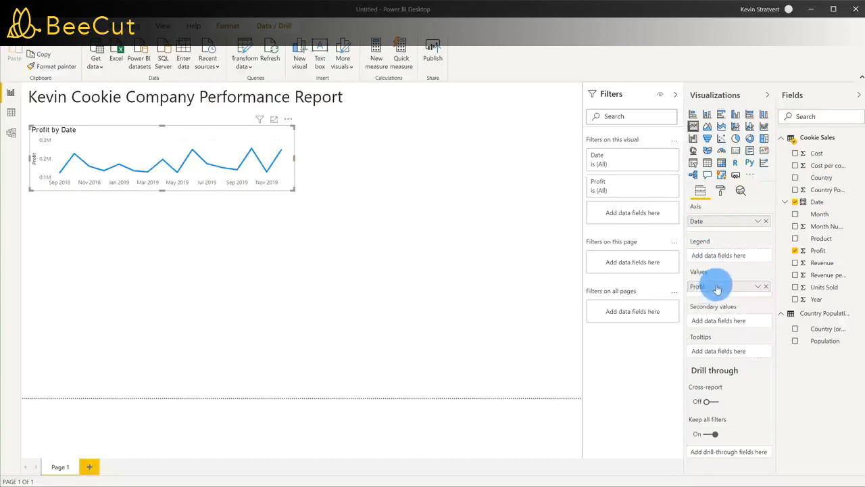
{"action": "mouse_move", "coordinate": [718, 289]}
{"action": "left_mouse_down"}
{"action": "mouse_move", "coordinate": [726, 272]}
{"action": "mouse_move", "coordinate": [719, 212]}
{"action": "mouse_move", "coordinate": [721, 284]}
{"action": "left_mouse_up"}
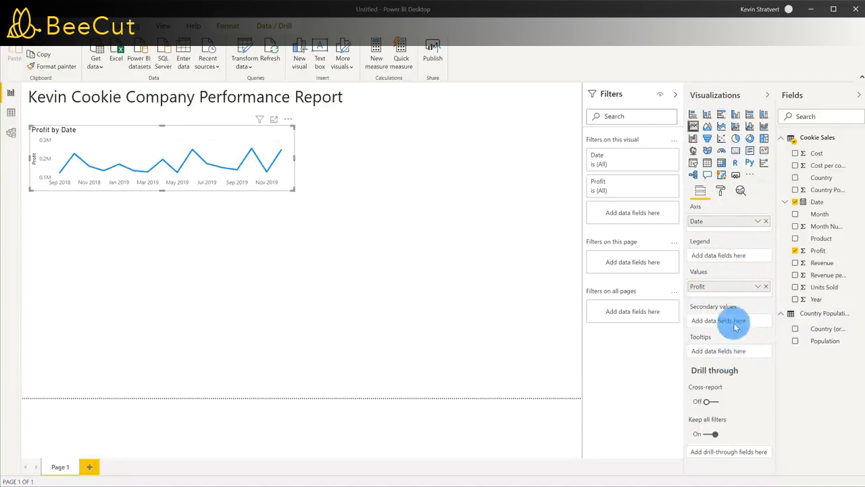
- Create a map visual below the line chart with Country as location and Profit as bubble size
{"action": "left_click", "coordinate": [328, 267]}
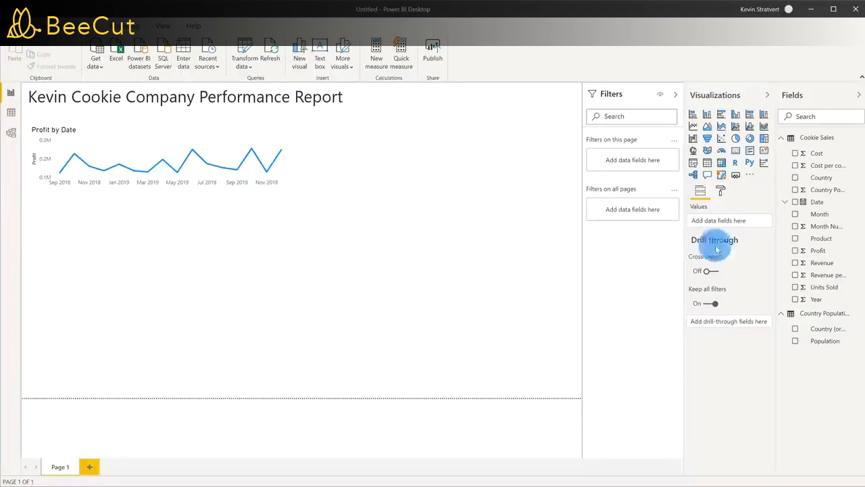
{"action": "left_click", "coordinate": [795, 177]}
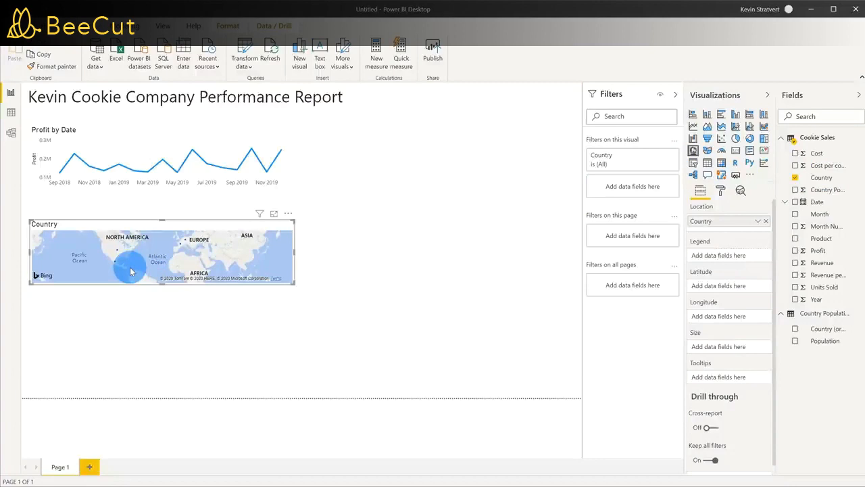
{"action": "left_click_drag", "start_coordinate": [801, 249], "coordinate": [193, 263]}
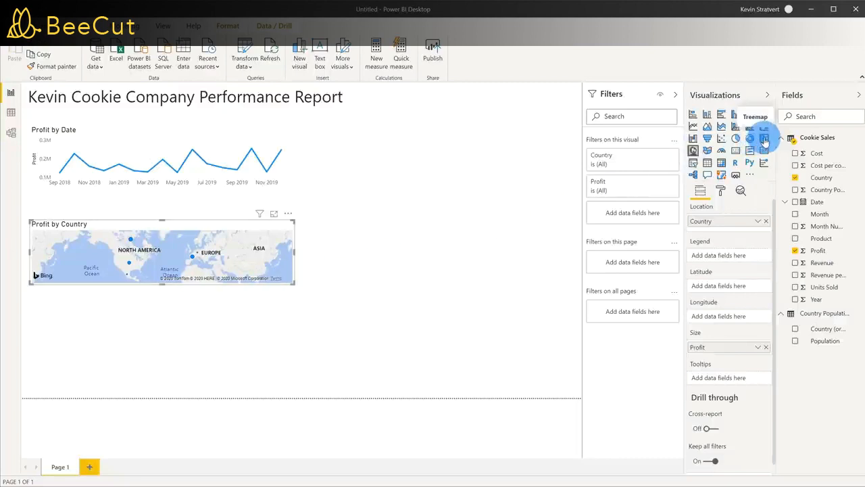
- Convert the Profit by Country map to a treemap, make it narrower, and inspect the profit of individual countries
{"action": "left_click", "coordinate": [764, 139]}
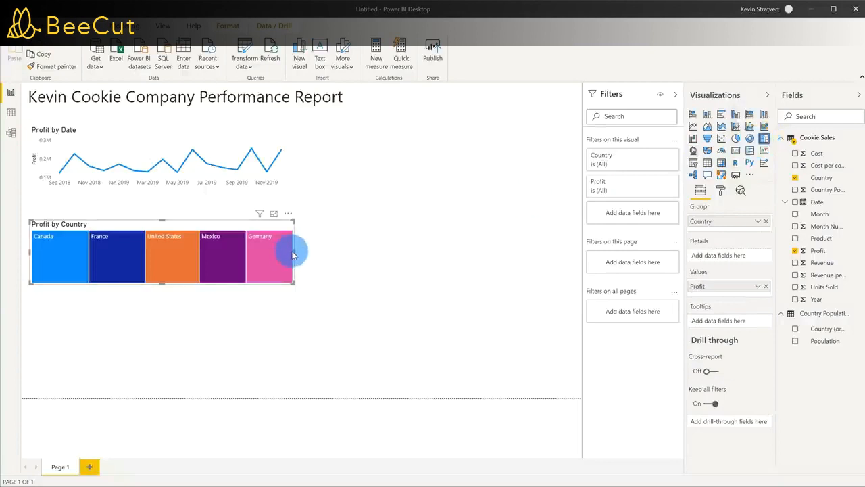
{"action": "left_click_drag", "start_coordinate": [294, 254], "coordinate": [217, 254]}
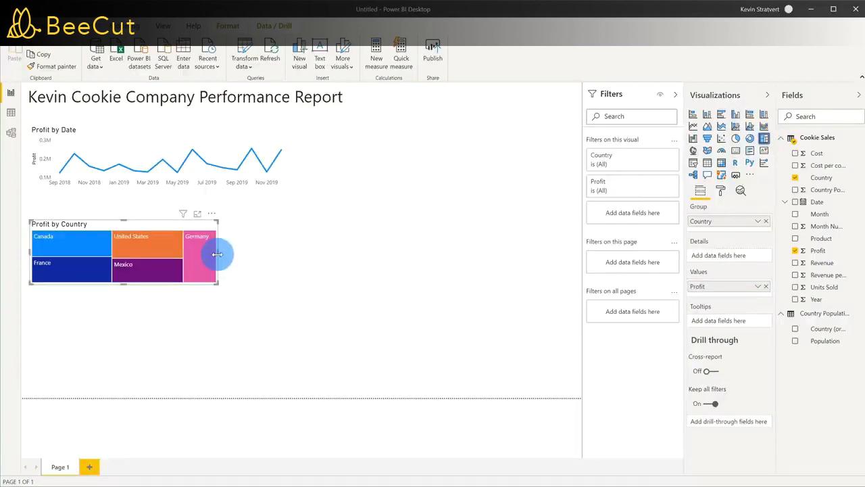
{"action": "mouse_move", "coordinate": [84, 252]}
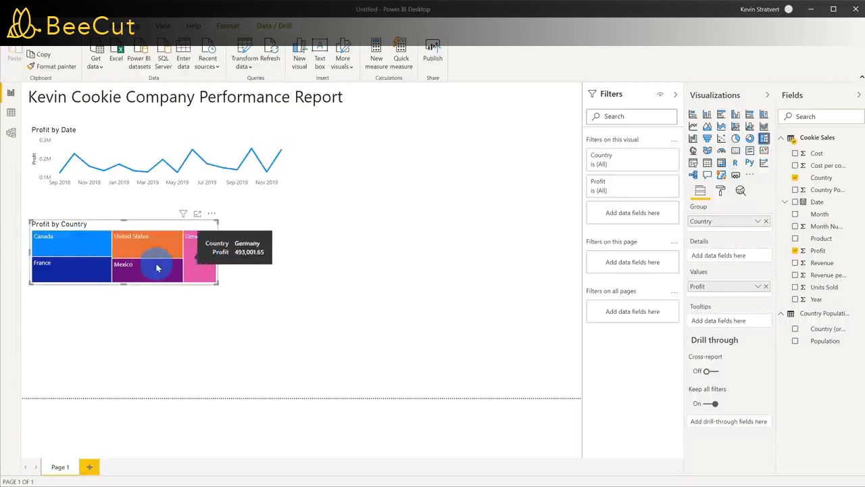
{"action": "mouse_move", "coordinate": [145, 269]}
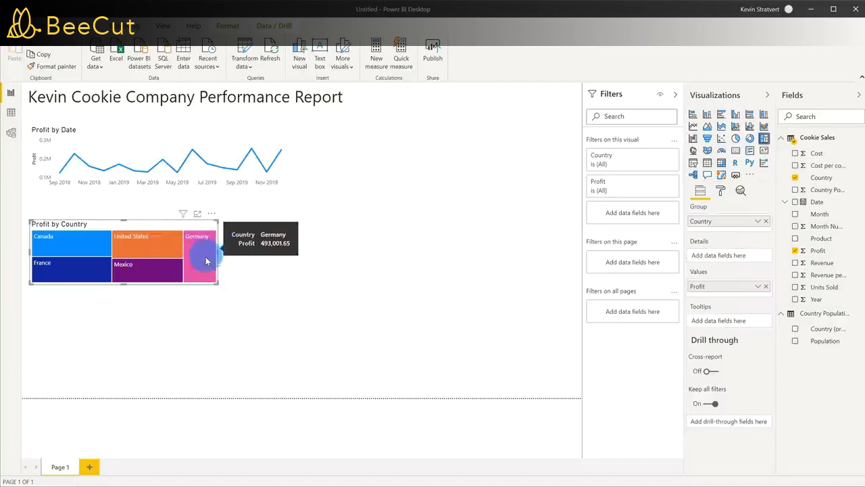
{"action": "mouse_move", "coordinate": [143, 248]}
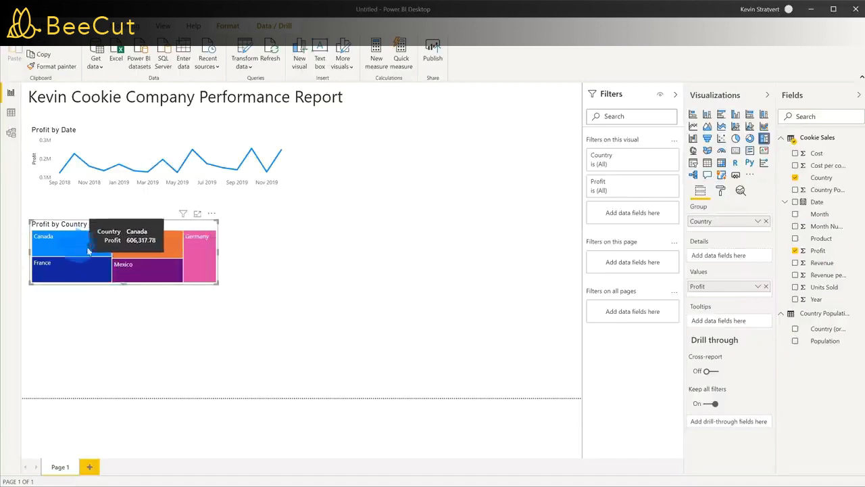
{"action": "mouse_move", "coordinate": [200, 265]}
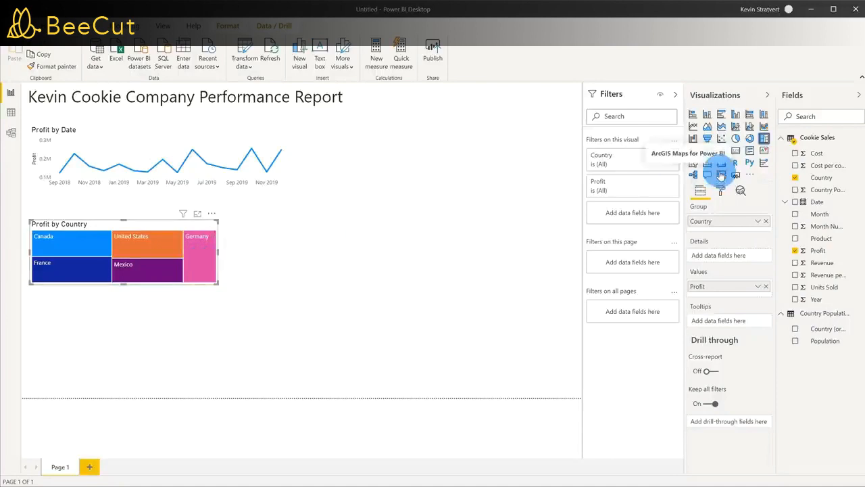
- Change the Profit by Country treemap back to a map visual and deselect it
{"action": "left_click", "coordinate": [692, 150]}
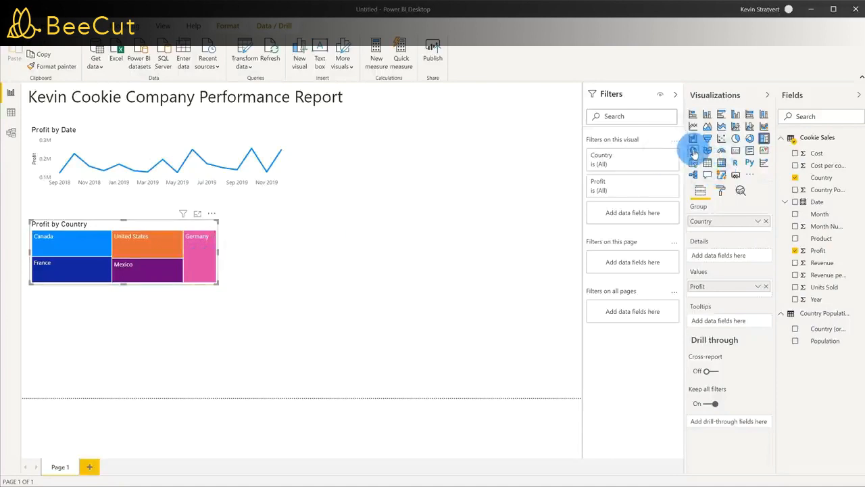
{"action": "left_click", "coordinate": [396, 236]}
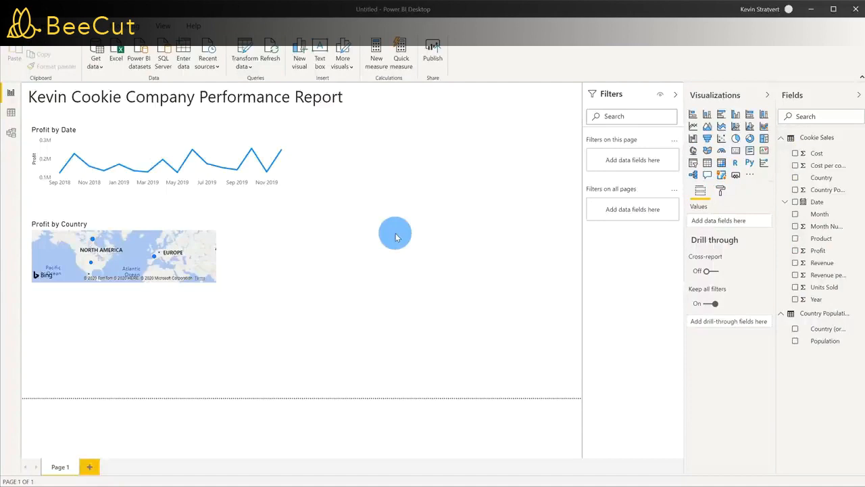
- Add a table visual beside the line chart containing Country Populations.Population, Country and Units Sold from Cookie Sales
{"action": "left_click", "coordinate": [708, 166]}
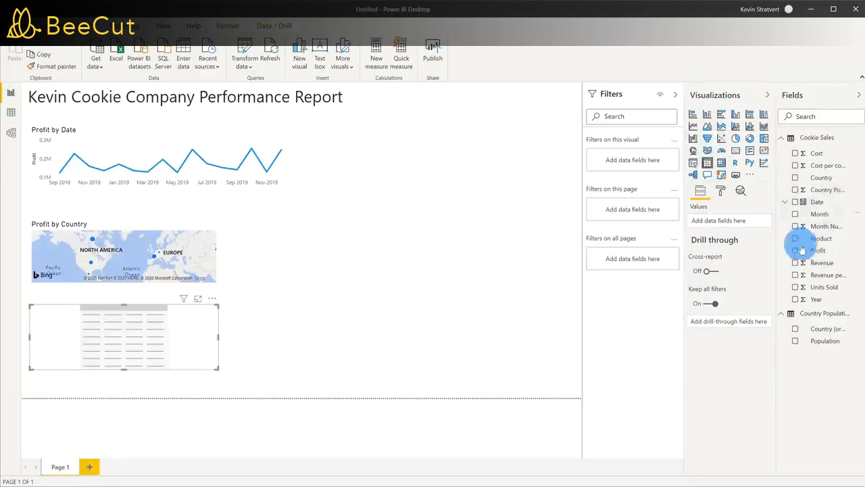
{"action": "left_click_drag", "start_coordinate": [116, 331], "coordinate": [399, 152]}
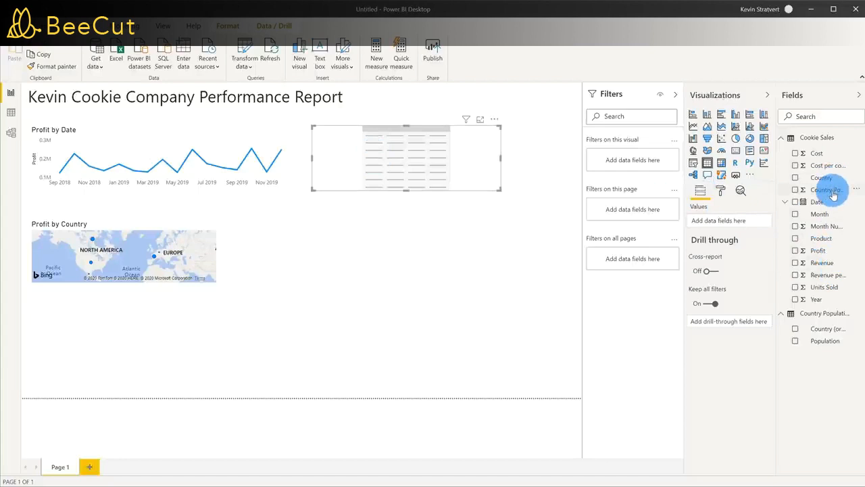
{"action": "left_click_drag", "start_coordinate": [833, 194], "coordinate": [444, 173]}
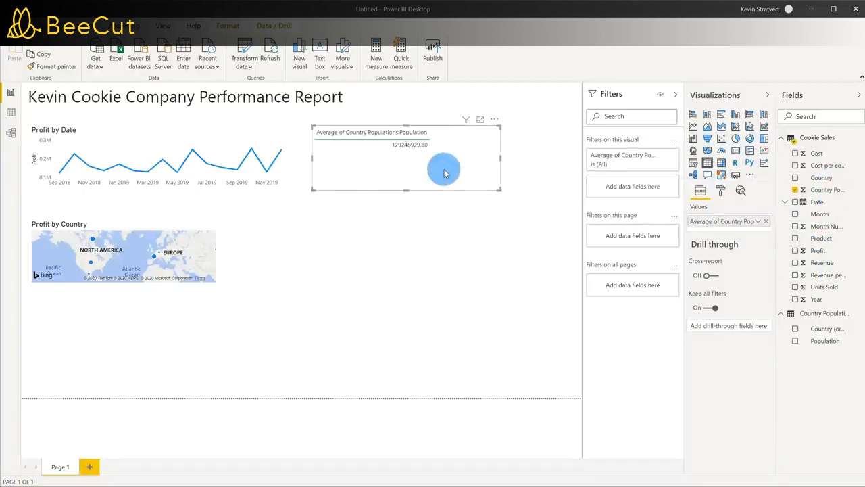
{"action": "left_click_drag", "start_coordinate": [807, 177], "coordinate": [375, 166]}
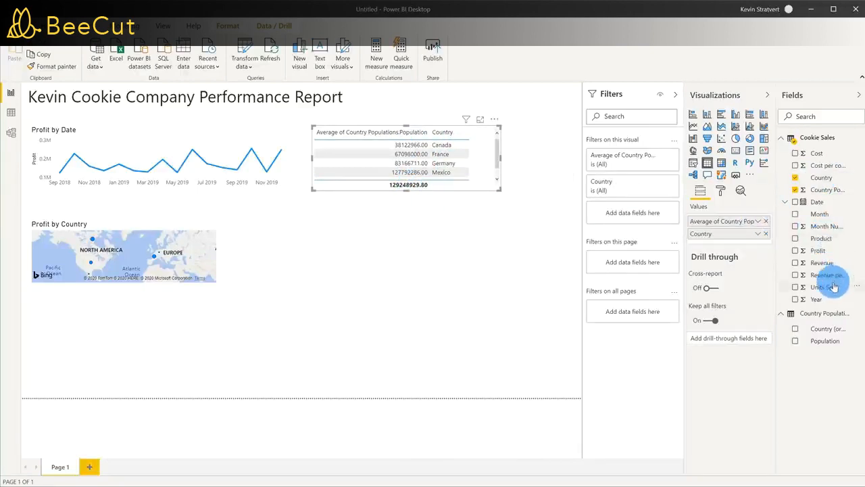
{"action": "left_click_drag", "start_coordinate": [824, 287], "coordinate": [413, 161]}
- Enlarge the table visual to show all its rows and reorder its columns so Country comes first
{"action": "left_click_drag", "start_coordinate": [498, 188], "coordinate": [537, 201]}
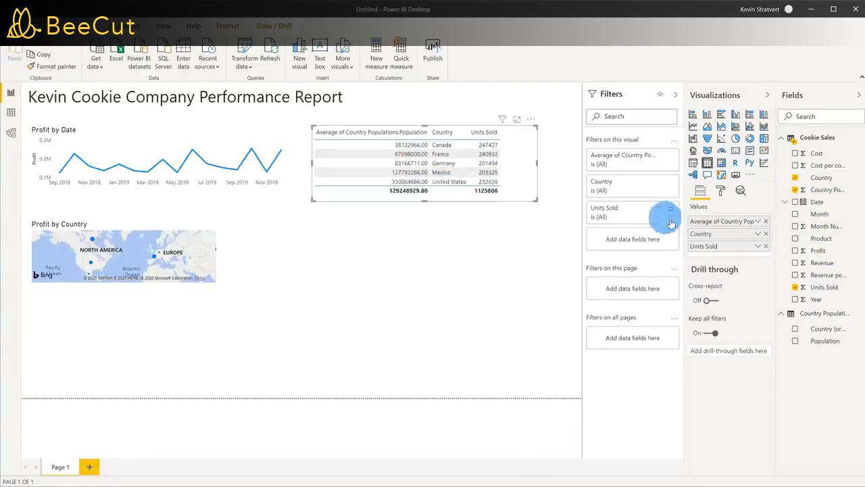
{"action": "left_click_drag", "start_coordinate": [735, 239], "coordinate": [735, 219]}
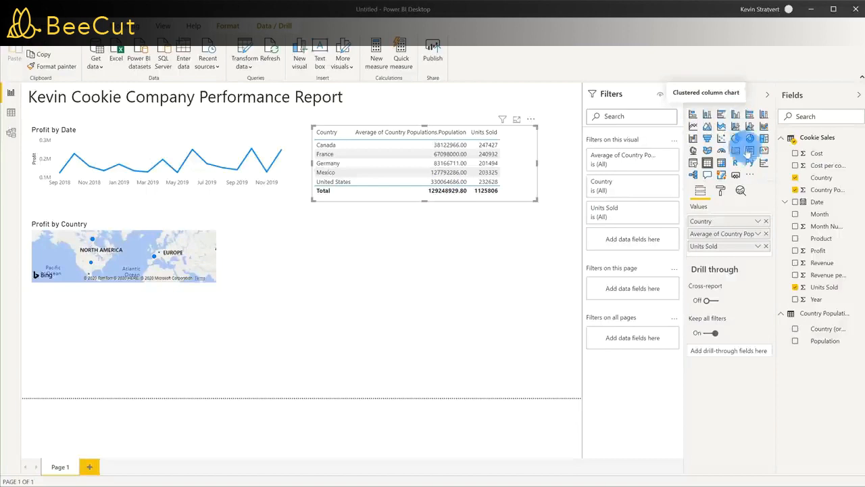
{"action": "left_click", "coordinate": [446, 294]}
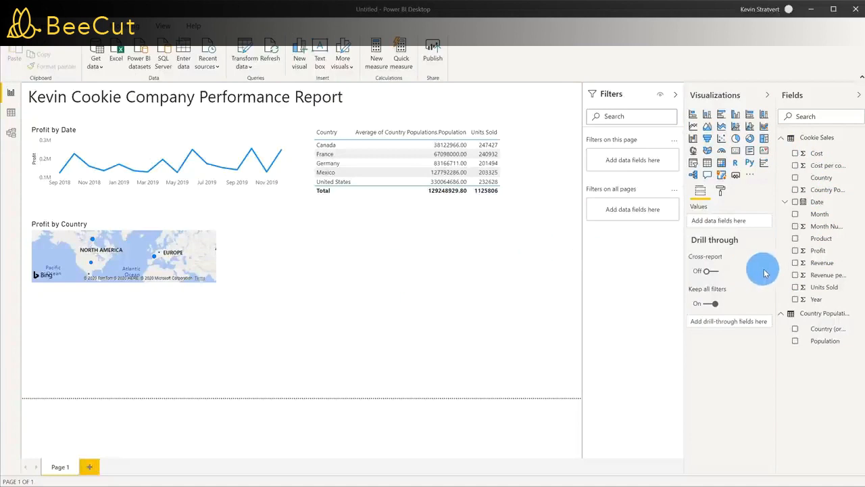
- Create a clustered column chart of Profit by Product below the map, enlarge it to the page's lower edge, and inspect its columns
{"action": "left_click", "coordinate": [795, 238]}
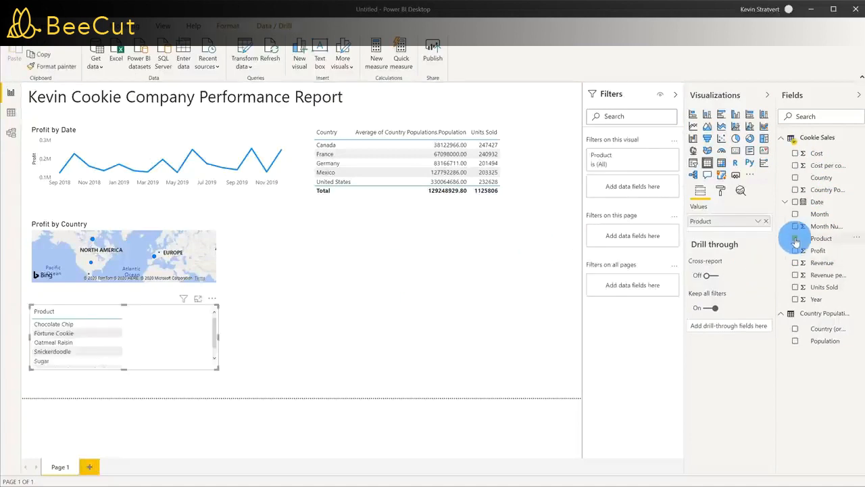
{"action": "left_click", "coordinate": [795, 251]}
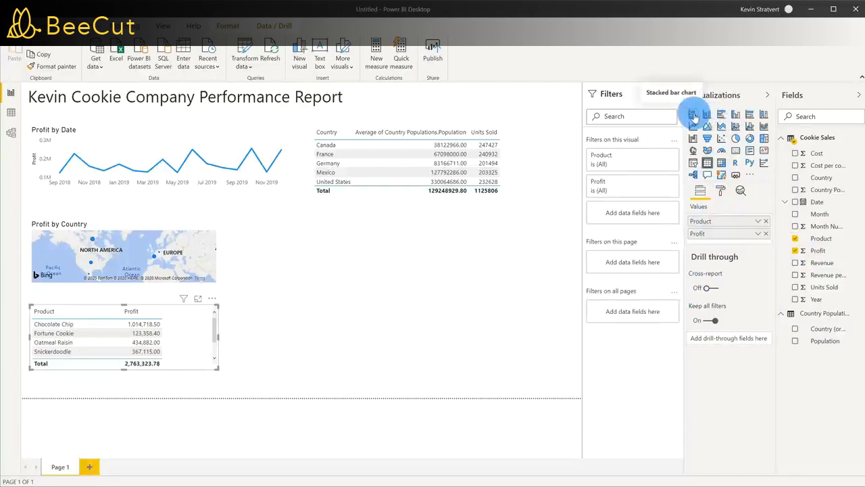
{"action": "left_click", "coordinate": [735, 114]}
{"action": "left_click_drag", "start_coordinate": [218, 368], "coordinate": [228, 407]}
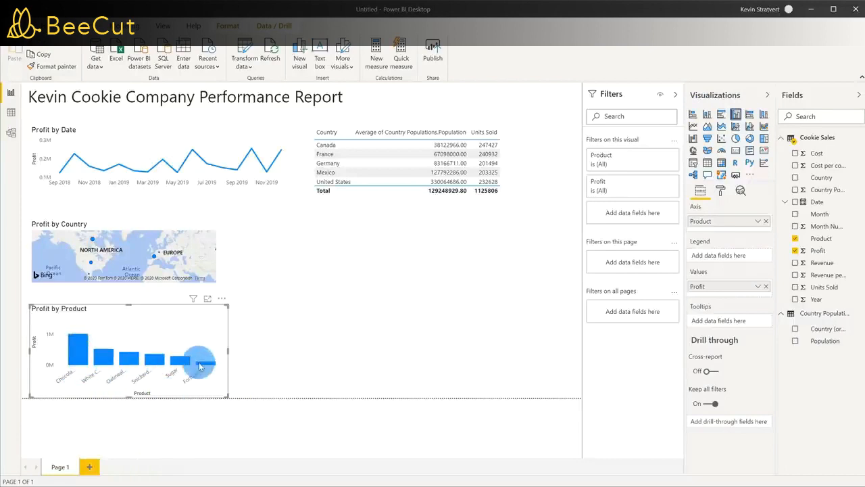
{"action": "mouse_move", "coordinate": [81, 351]}
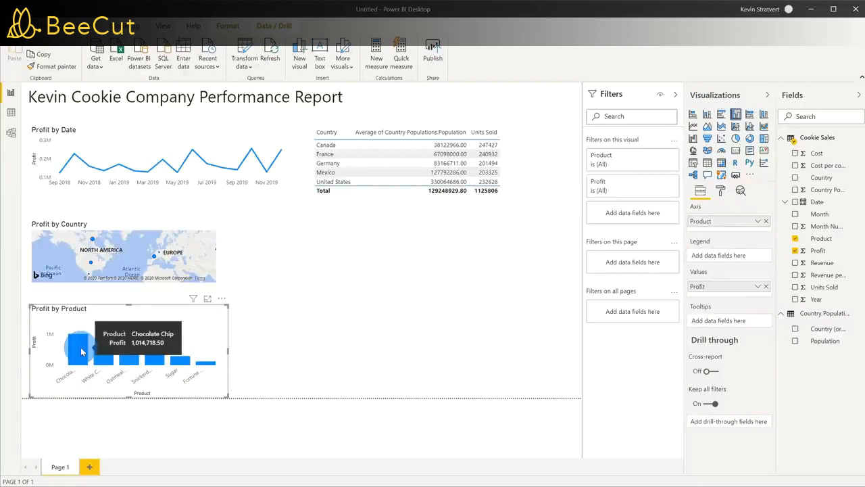
{"action": "mouse_move", "coordinate": [207, 366]}
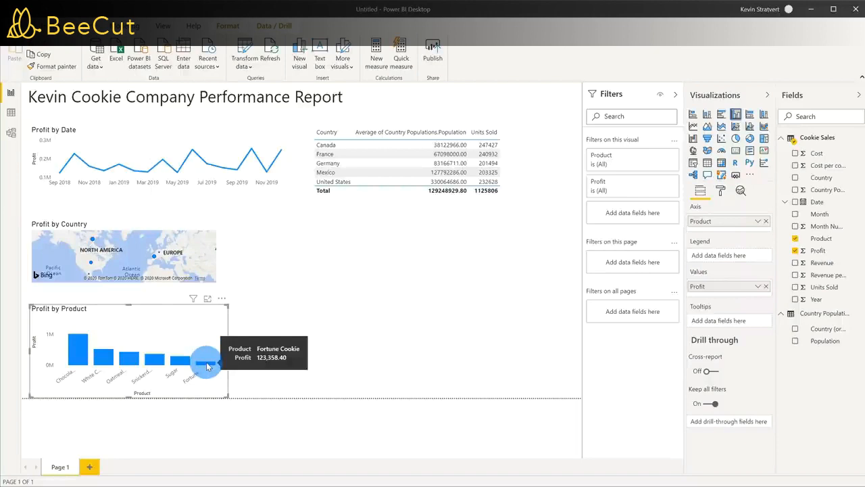
{"action": "left_click", "coordinate": [357, 349]}
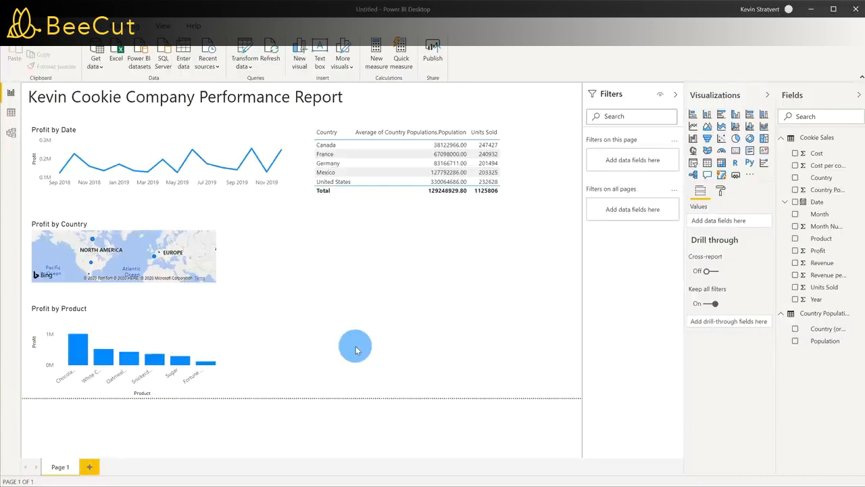
- Add a slicer visual beside the map and fill it with the Country field from Cookie Sales
{"action": "left_click", "coordinate": [693, 169]}
{"action": "left_click_drag", "start_coordinate": [286, 218], "coordinate": [317, 225]}
{"action": "left_click_drag", "start_coordinate": [830, 180], "coordinate": [300, 261]}
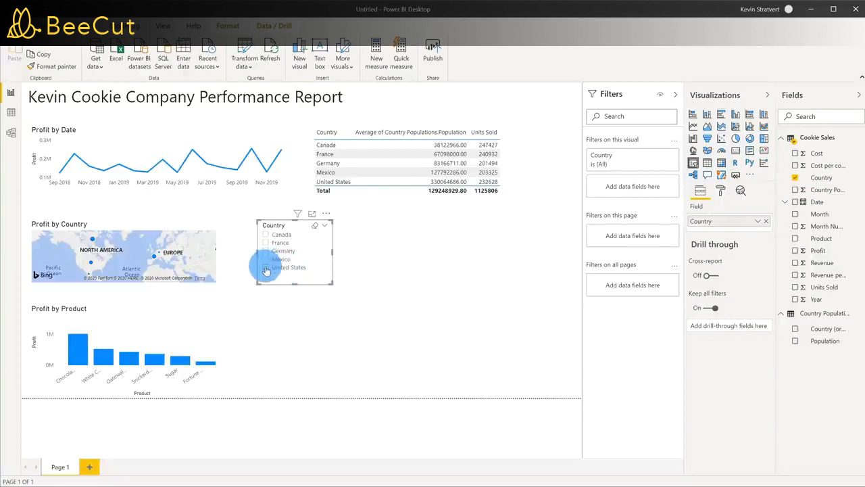
- Filter the report by individual countries in the Country slicer, finishing with all five countries selected
{"action": "left_click", "coordinate": [266, 268]}
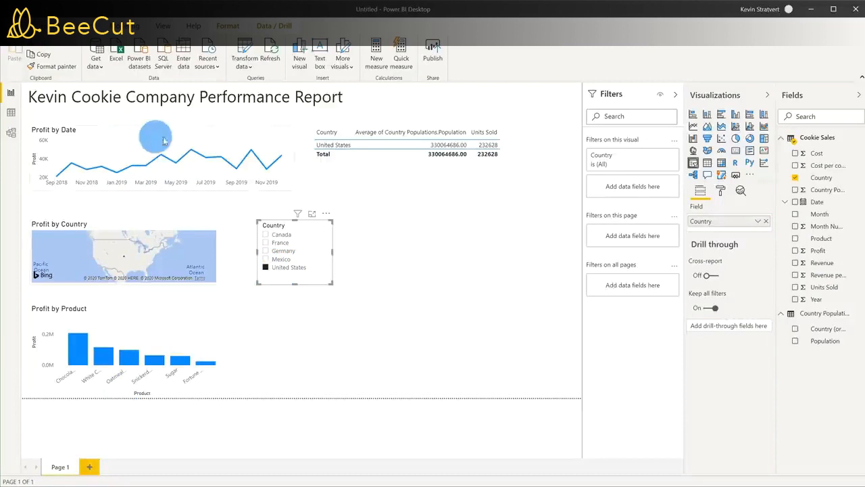
{"action": "left_click", "coordinate": [265, 260]}
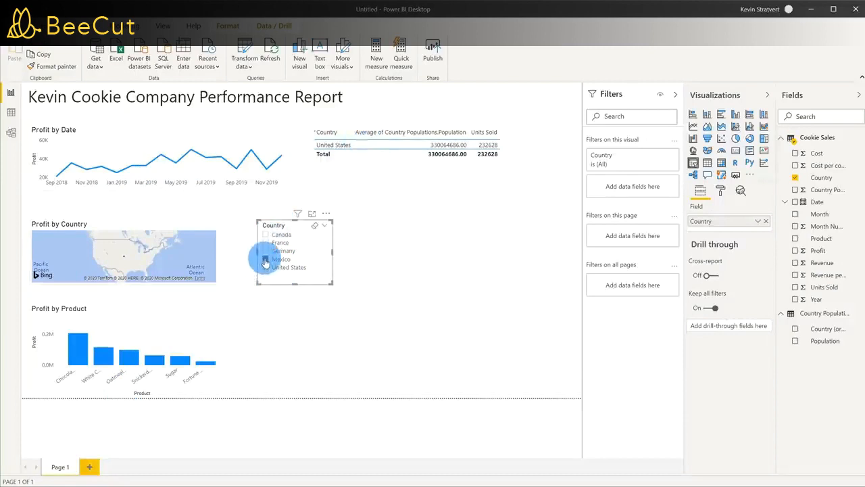
{"action": "left_click", "coordinate": [266, 249]}
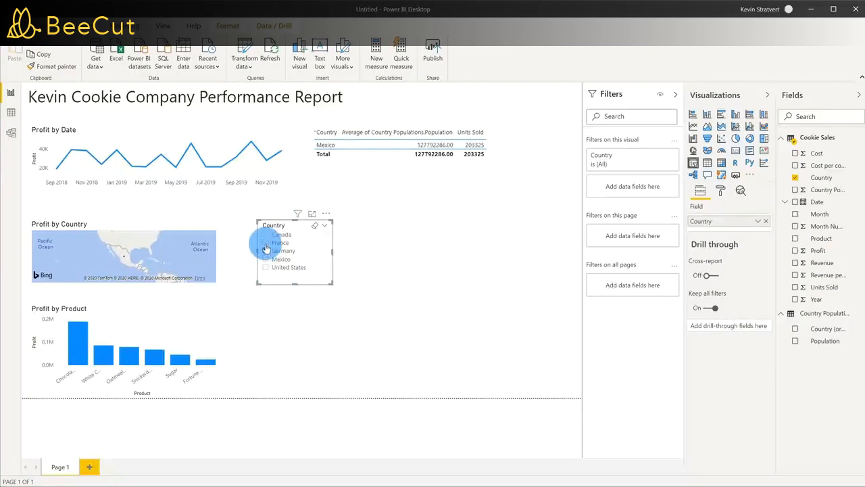
{"action": "left_click", "coordinate": [265, 235]}
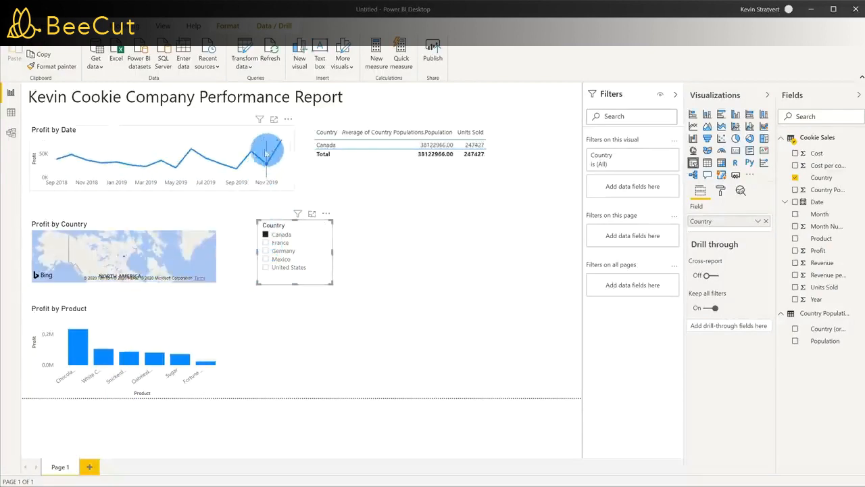
{"action": "mouse_move", "coordinate": [233, 148]}
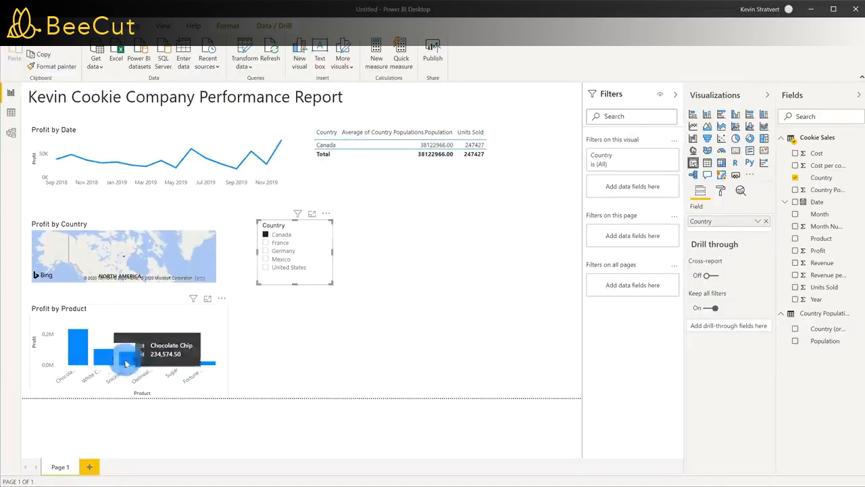
{"action": "left_click", "coordinate": [267, 244]}
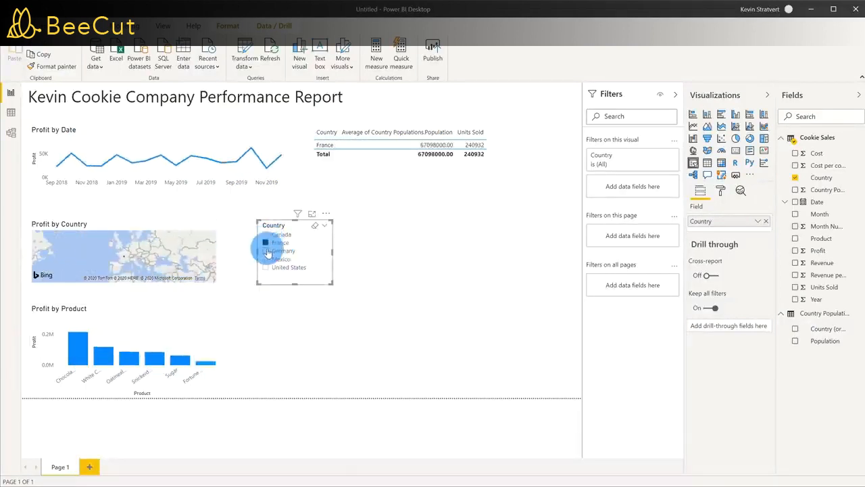
{"action": "left_click", "coordinate": [267, 258]}
{"action": "left_click_drag", "start_coordinate": [267, 235], "coordinate": [267, 268]}
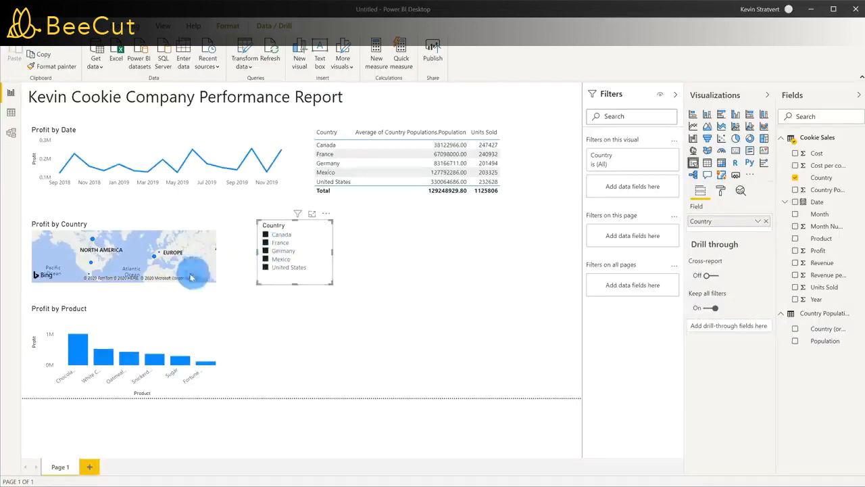
- Cross-filter the report by the United States, France and Germany map bubbles and the table's Canada row, clearing the selection after each visual
{"action": "left_click", "coordinate": [91, 264]}
{"action": "left_click", "coordinate": [91, 264]}
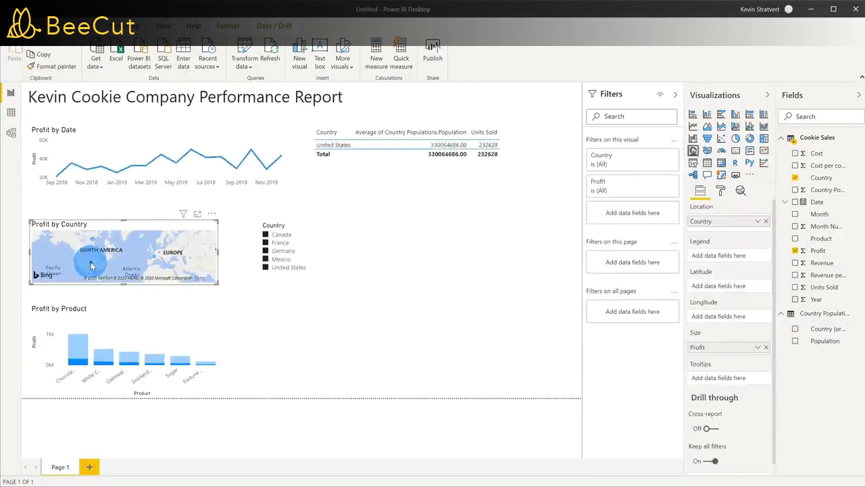
{"action": "left_click", "coordinate": [156, 256]}
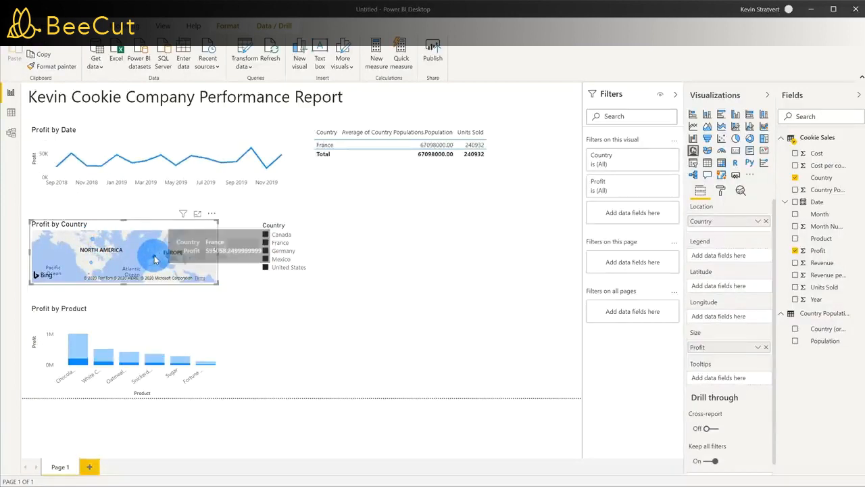
{"action": "left_click", "coordinate": [159, 256]}
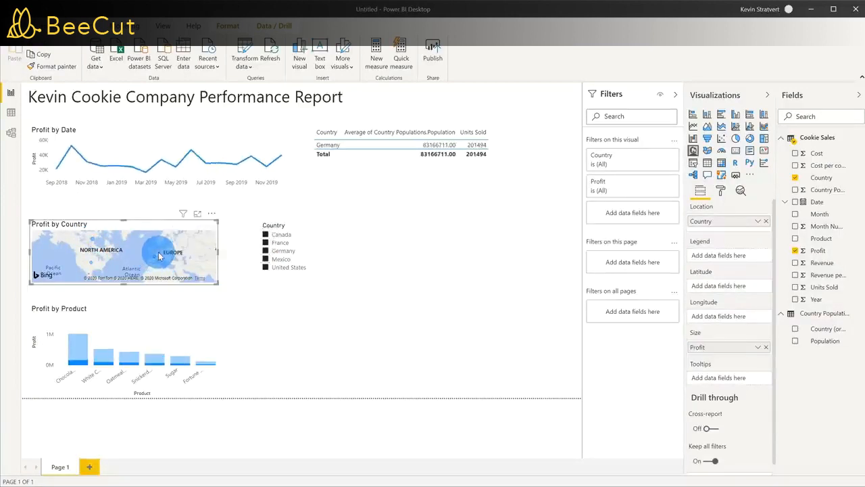
{"action": "left_click", "coordinate": [155, 260]}
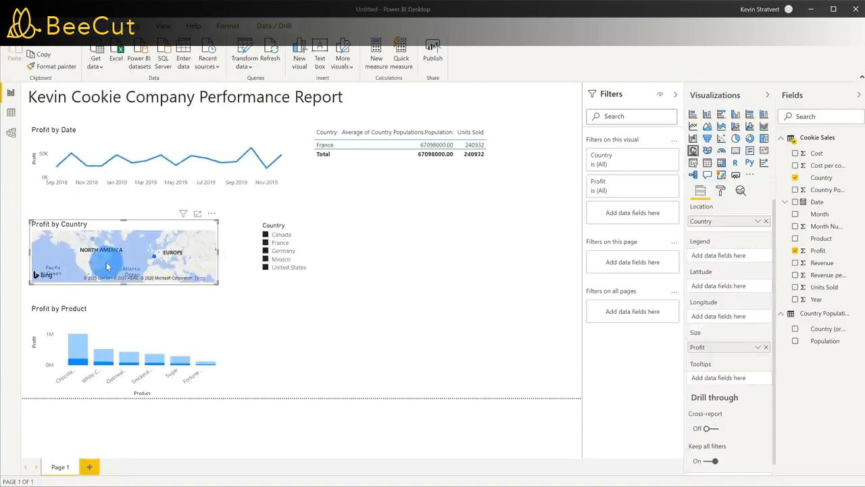
{"action": "left_click", "coordinate": [90, 277]}
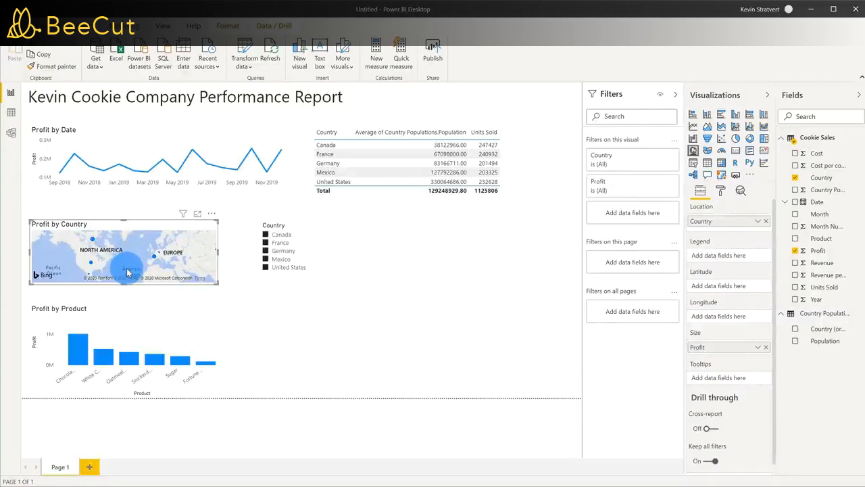
{"action": "left_click", "coordinate": [329, 147]}
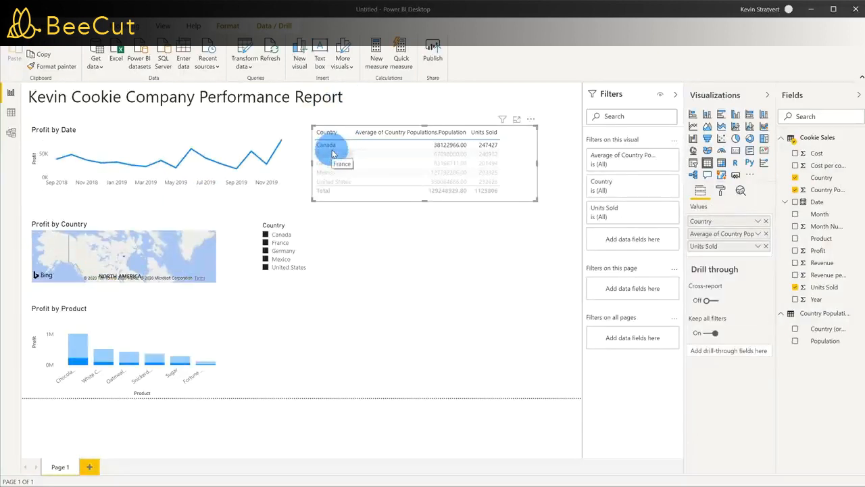
{"action": "left_click", "coordinate": [185, 268]}
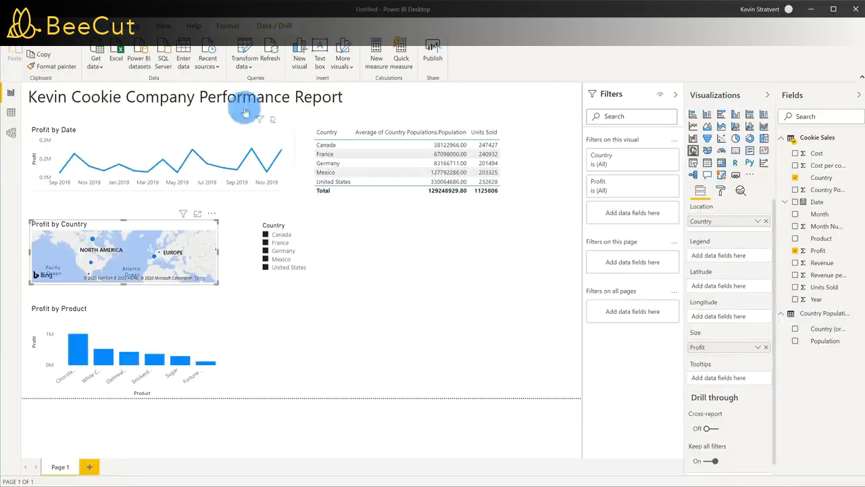
- Apply the fourth theme in the second row of the built-in Power BI report themes
{"action": "left_click", "coordinate": [163, 26]}
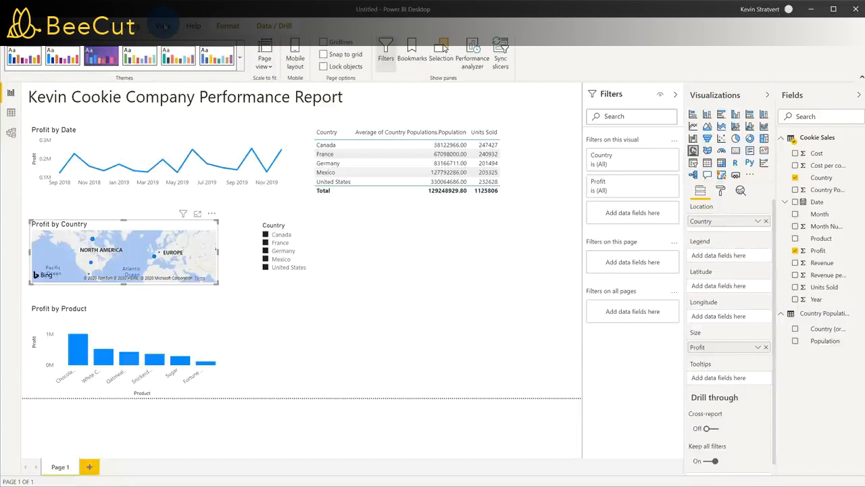
{"action": "left_click", "coordinate": [239, 58]}
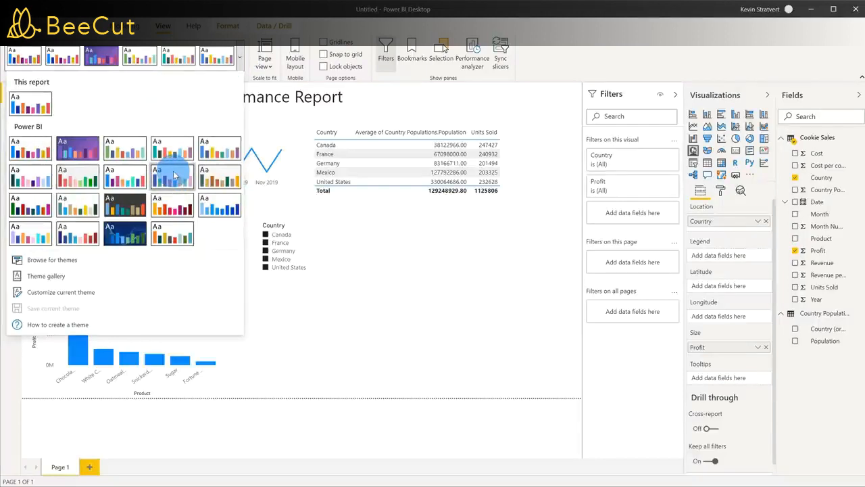
{"action": "left_click", "coordinate": [173, 175]}
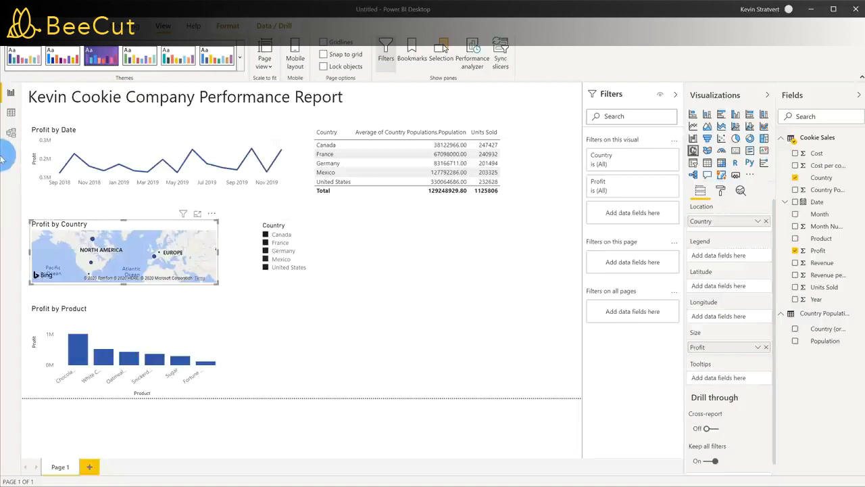
- Set the title text size of the Profit by Date line chart to 20 pt and collapse its title settings
{"action": "left_click", "coordinate": [65, 131]}
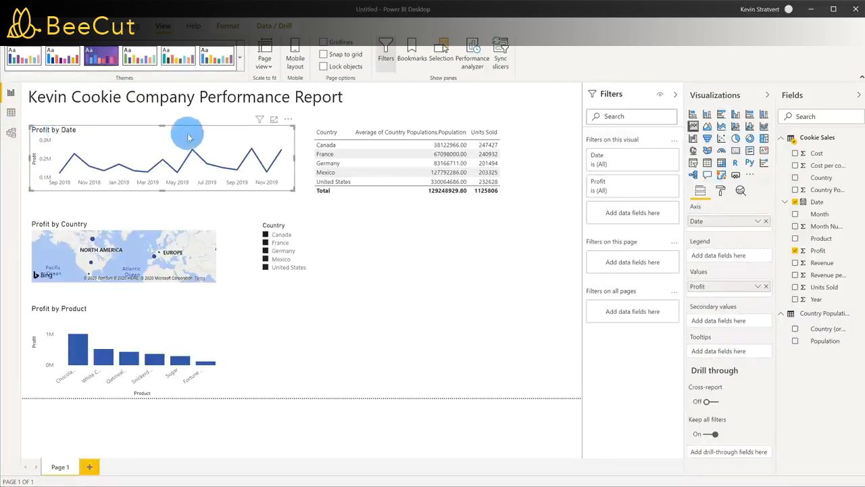
{"action": "left_click", "coordinate": [722, 192]}
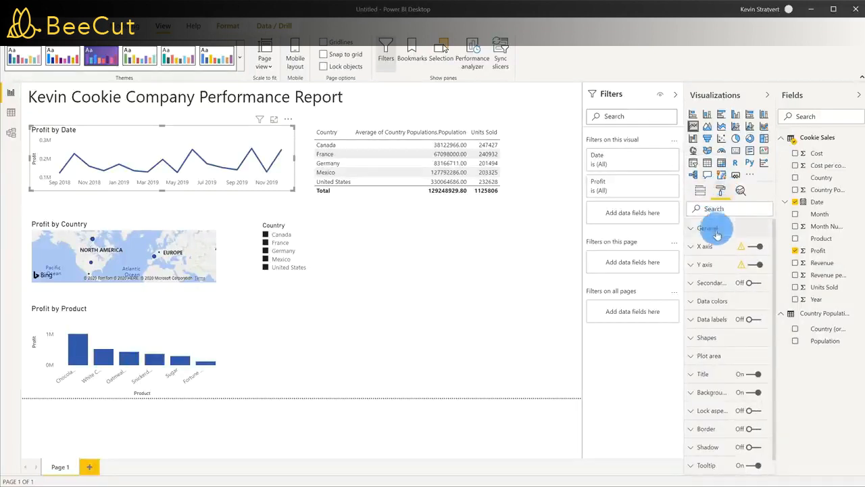
{"action": "scroll", "coordinate": [716, 285], "scroll_direction": "down", "scroll_amount": 1}
{"action": "scroll", "coordinate": [723, 297], "scroll_direction": "up", "scroll_amount": 1}
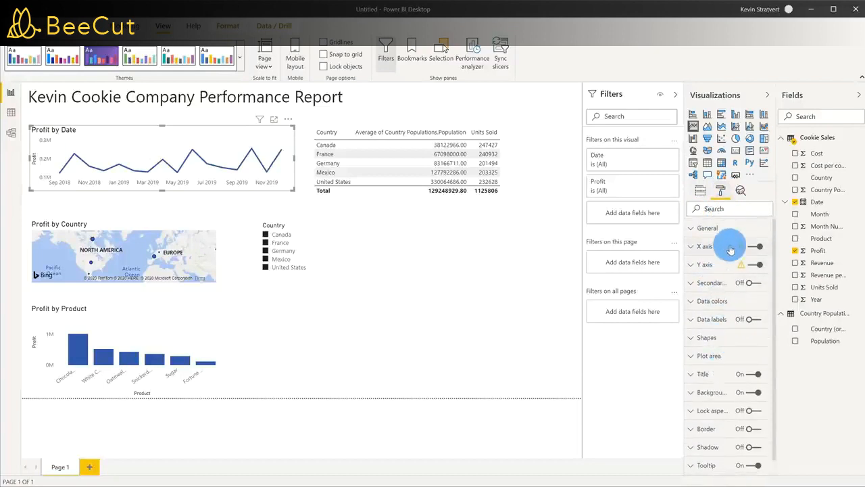
{"action": "left_click", "coordinate": [699, 372]}
{"action": "scroll", "coordinate": [706, 368], "scroll_direction": "down", "scroll_amount": 6}
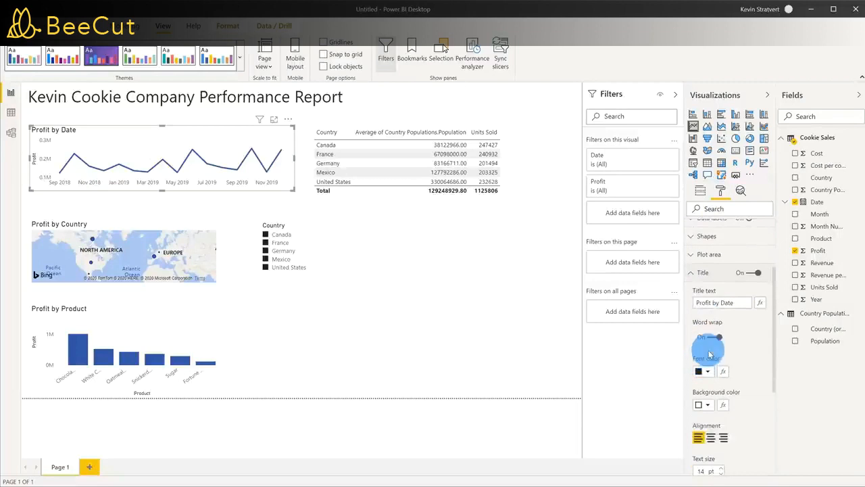
{"action": "left_click", "coordinate": [721, 367]}
{"action": "left_click", "coordinate": [721, 367]}
{"action": "left_click", "coordinate": [721, 367]}
{"action": "left_click", "coordinate": [721, 367]}
{"action": "left_click", "coordinate": [722, 367]}
{"action": "left_click", "coordinate": [721, 367]}
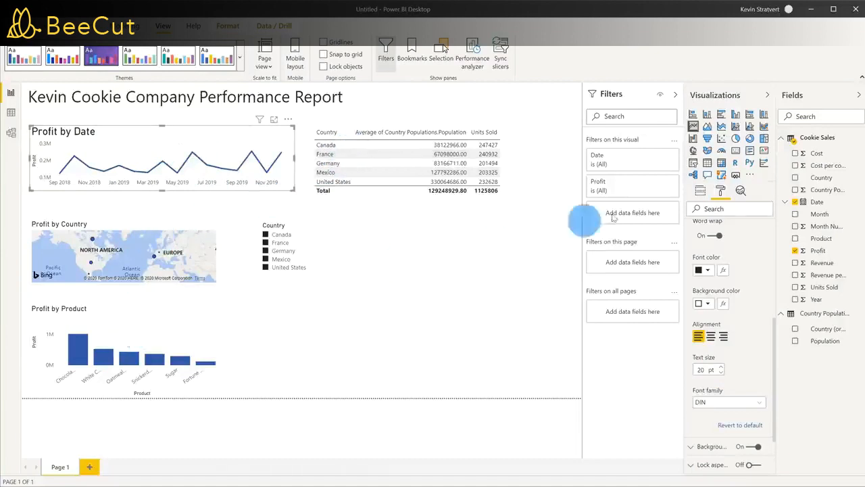
{"action": "scroll", "coordinate": [718, 328], "scroll_direction": "up", "scroll_amount": 5}
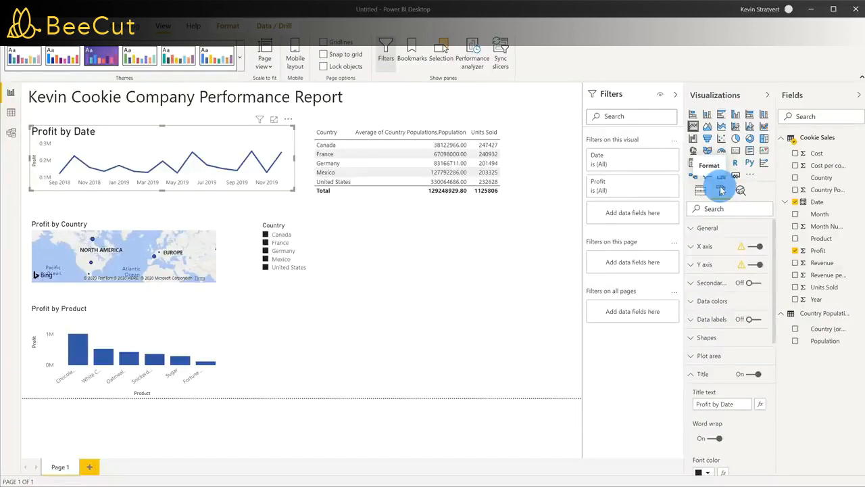
{"action": "left_click", "coordinate": [691, 376]}
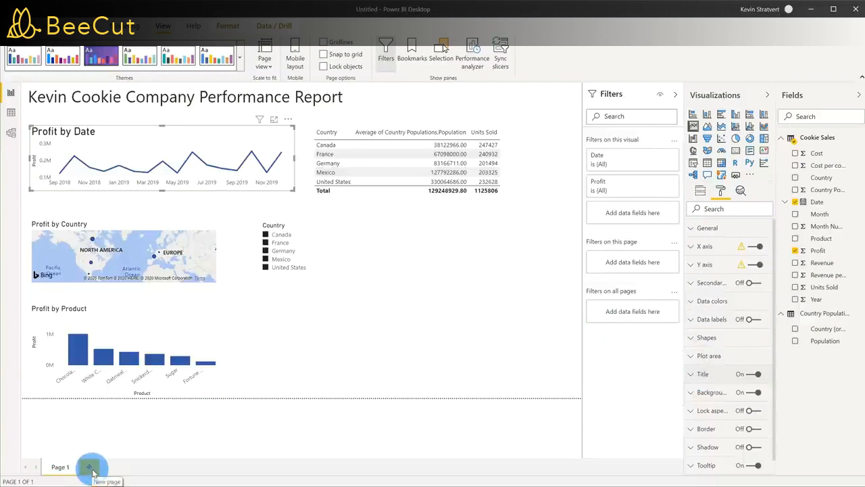
- Open the name of Page 1 for editing and dismiss it without entering a new one
{"action": "double_click", "coordinate": [60, 466]}
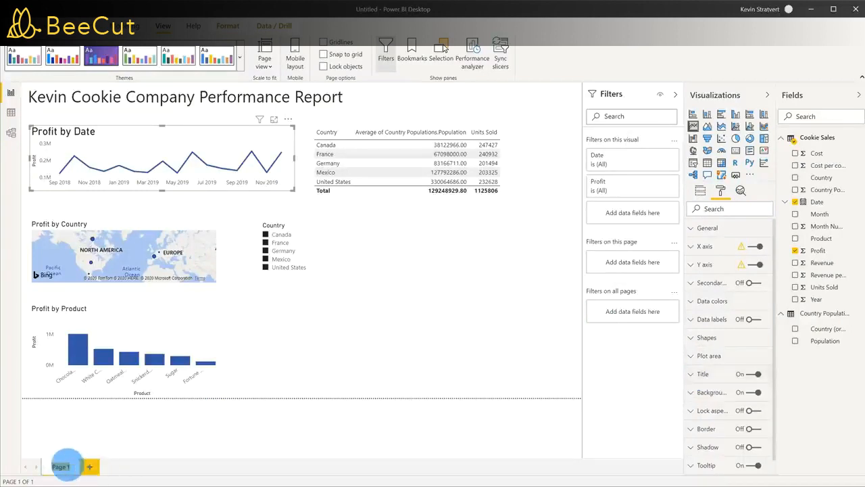
{"action": "left_click", "coordinate": [112, 432]}
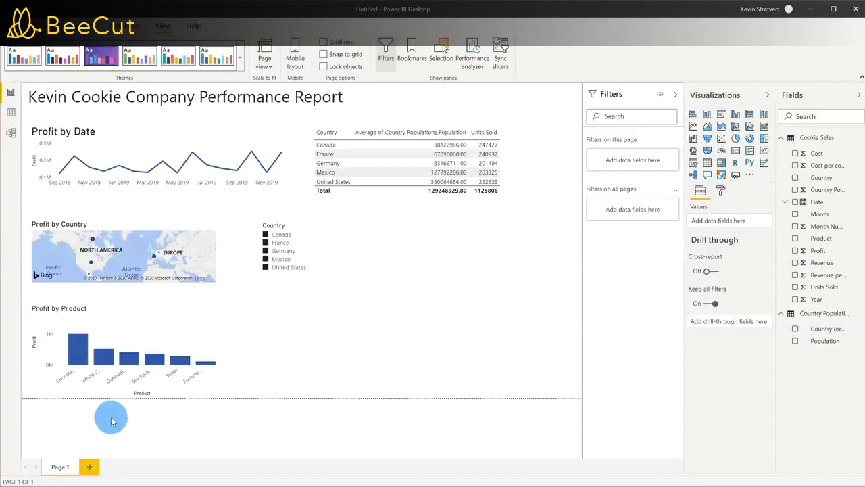
- Save the report to the Desktop as a Power BI file named "Kevin Cookie Company Report"
{"action": "left_click", "coordinate": [17, 26]}
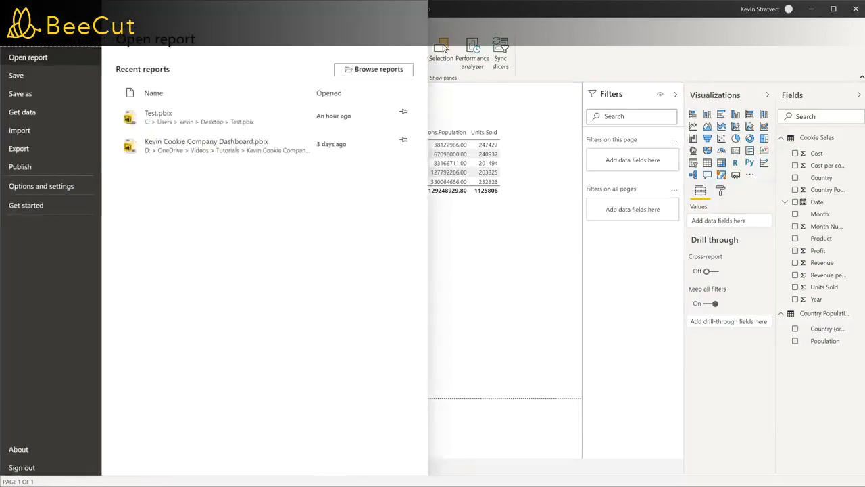
{"action": "left_click", "coordinate": [31, 98]}
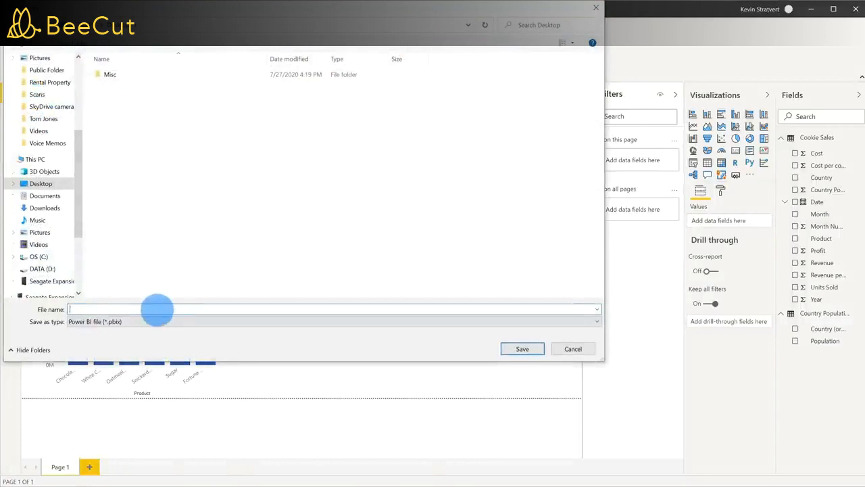
{"action": "type", "text": "Kevin Cookie Company Report"}
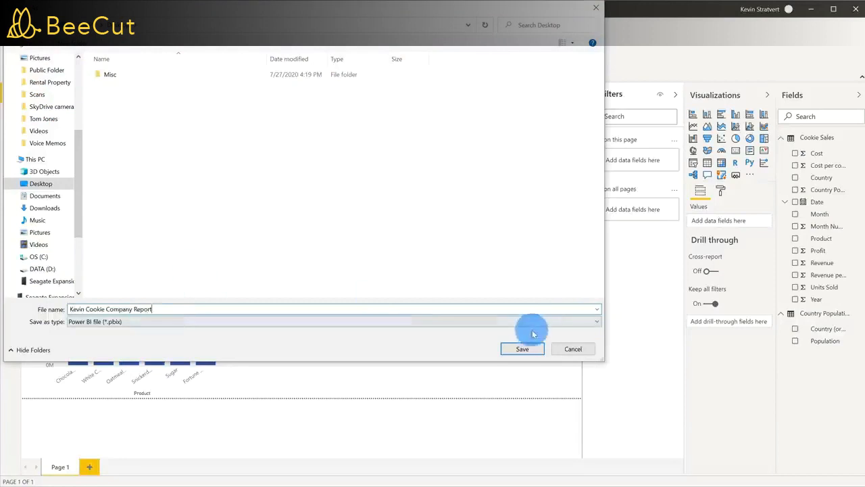
{"action": "left_click", "coordinate": [524, 349]}
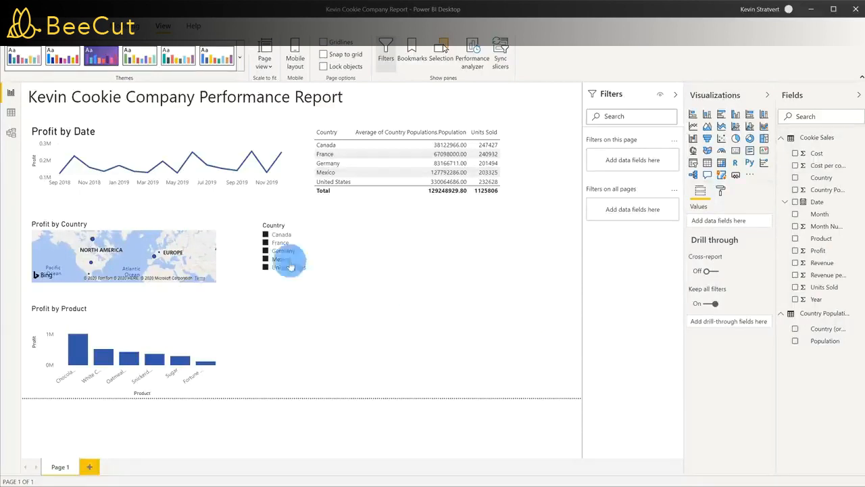
- Publish the report to My workspace in Power BI, saving the pending changes first
{"action": "left_click", "coordinate": [17, 26]}
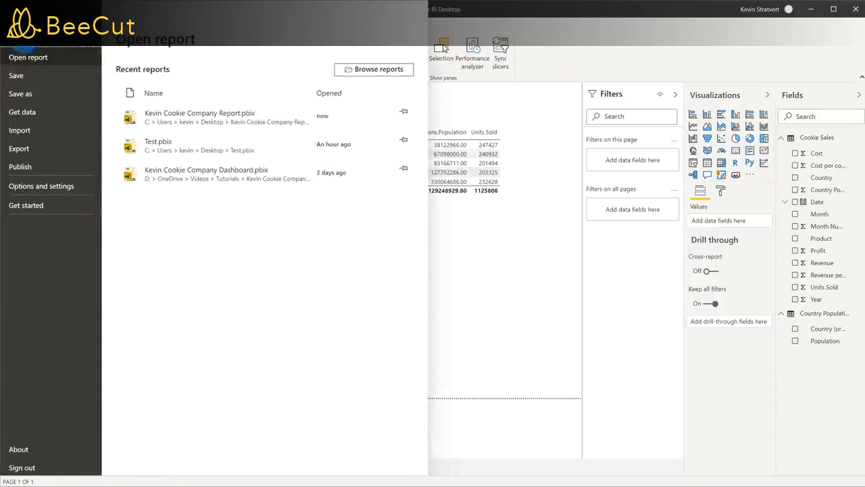
{"action": "left_click", "coordinate": [38, 167]}
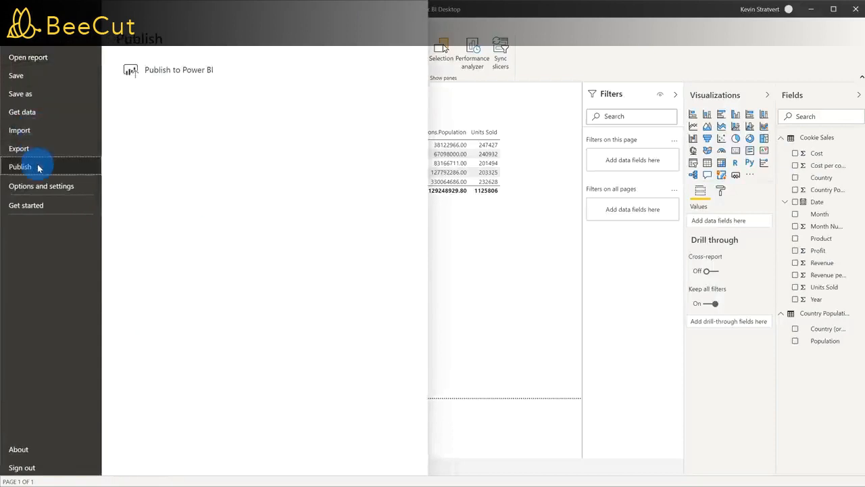
{"action": "left_click", "coordinate": [210, 82]}
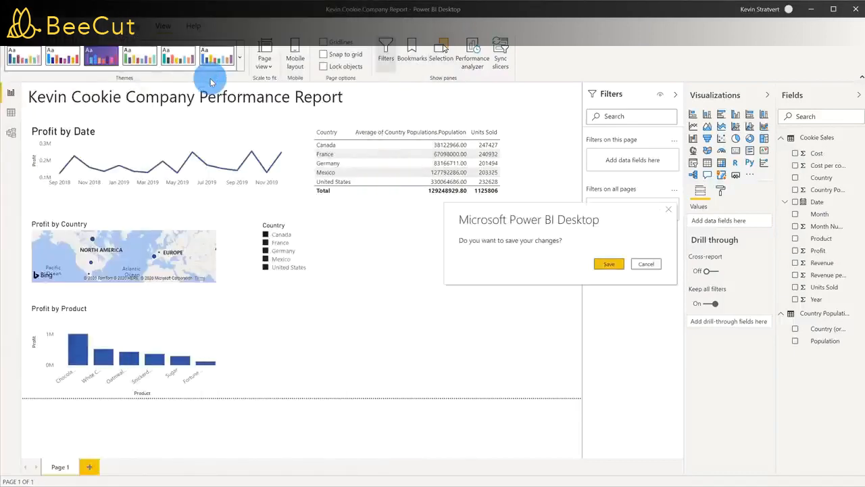
{"action": "left_click", "coordinate": [609, 263]}
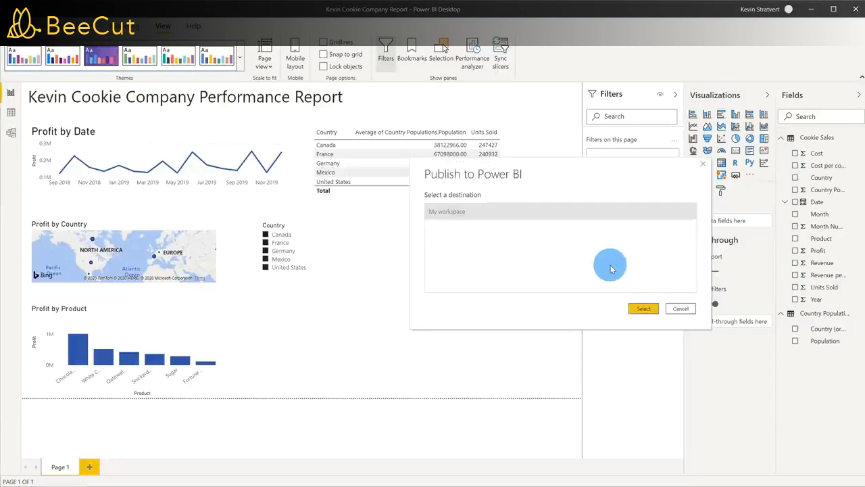
{"action": "left_click_drag", "start_coordinate": [556, 167], "coordinate": [454, 154]}
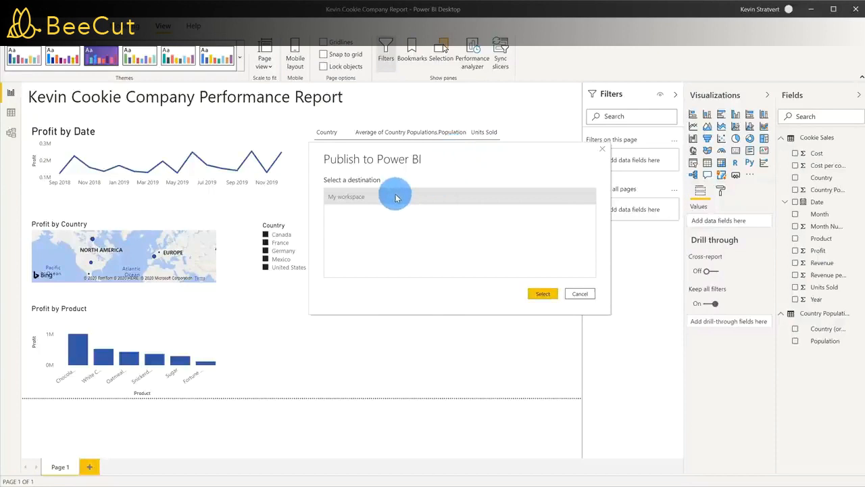
{"action": "left_click", "coordinate": [543, 293]}
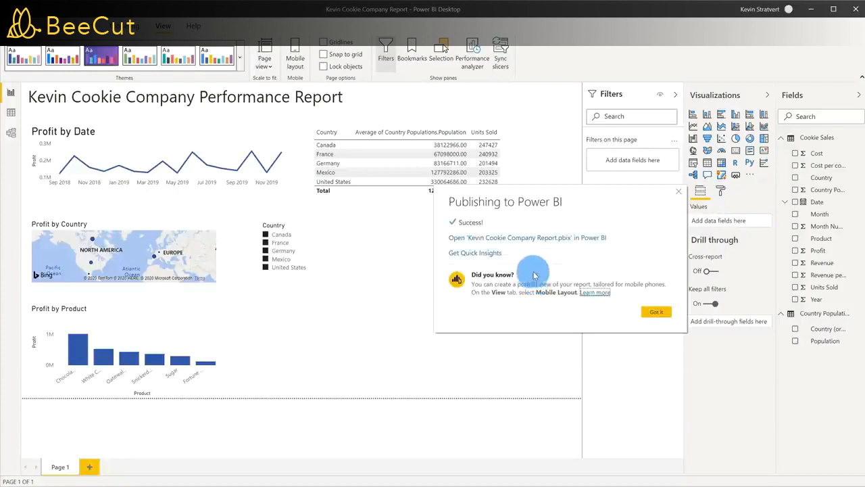
- Open the published Kevin Cookie Company Report in the Power BI service in the browser, signing in with the first listed account
{"action": "left_click", "coordinate": [517, 240]}
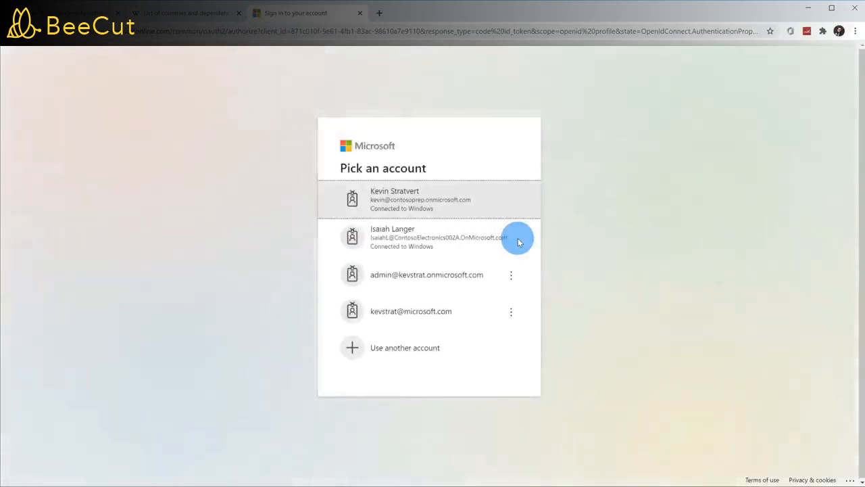
{"action": "left_click", "coordinate": [507, 208]}
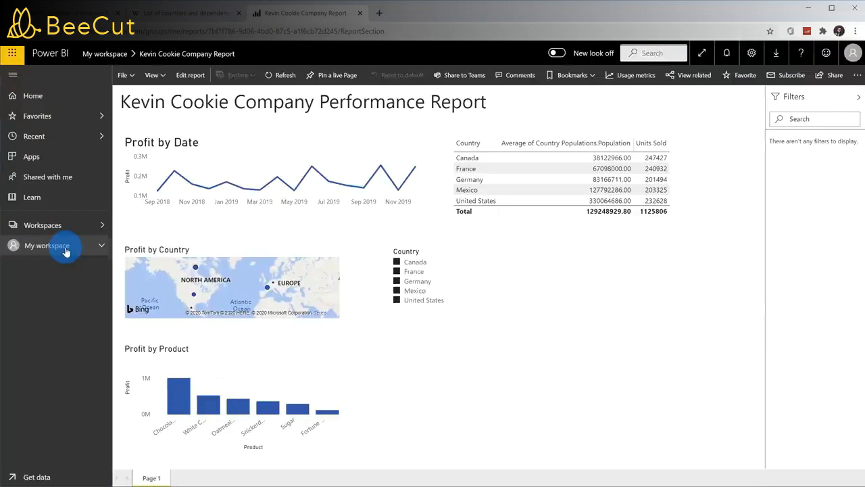
- Filter the published report's visuals by France and after that by Germany through the Profit by Country map
{"action": "left_click", "coordinate": [275, 285]}
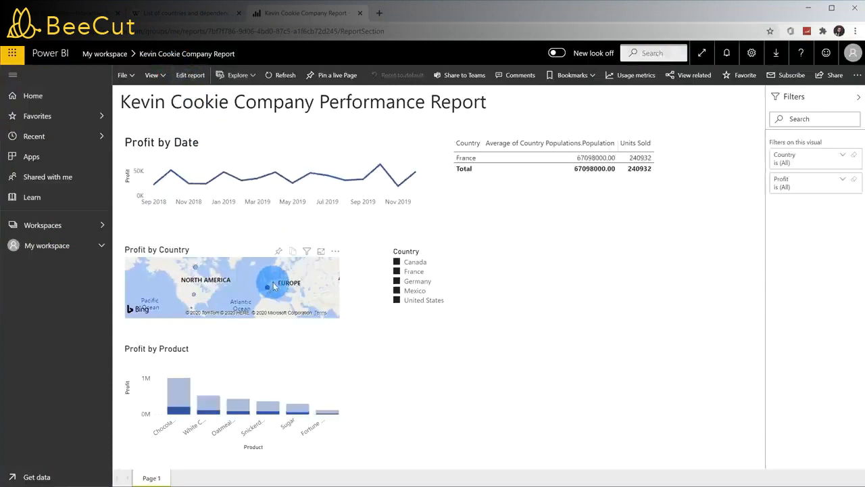
{"action": "left_click", "coordinate": [274, 285]}
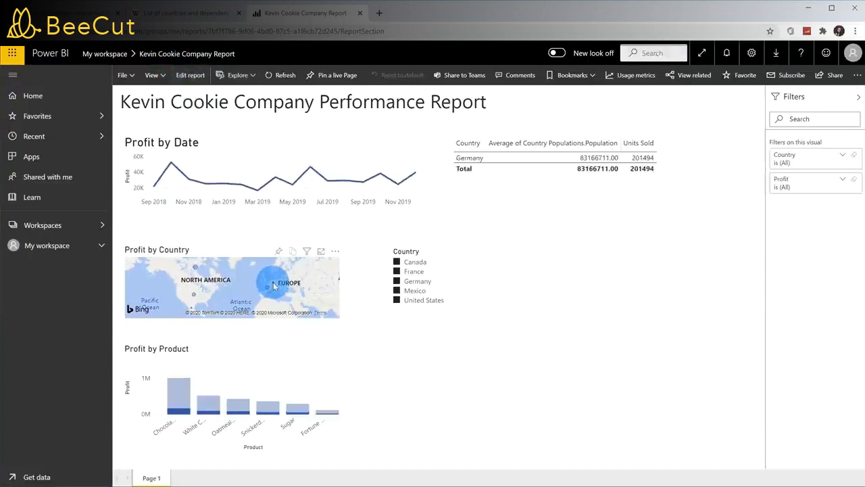
{"action": "left_click", "coordinate": [345, 234]}
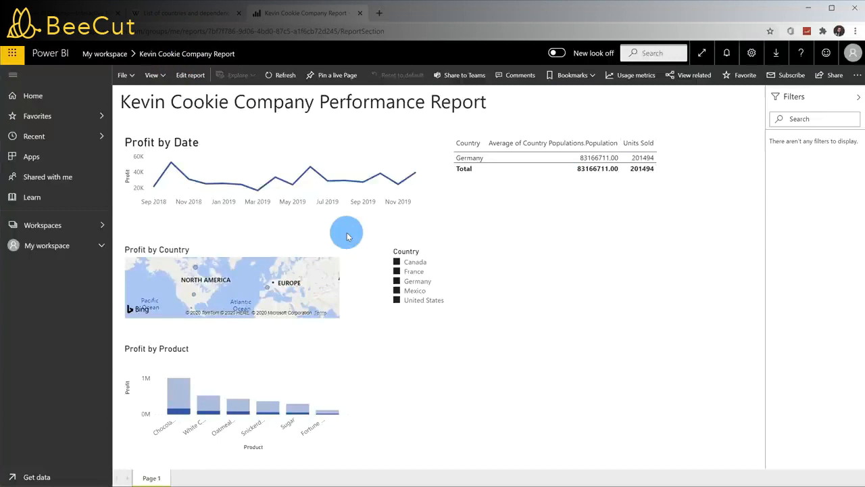
- Open the sharing options for the published Kevin Cookie Company Report
{"action": "left_click", "coordinate": [835, 75]}
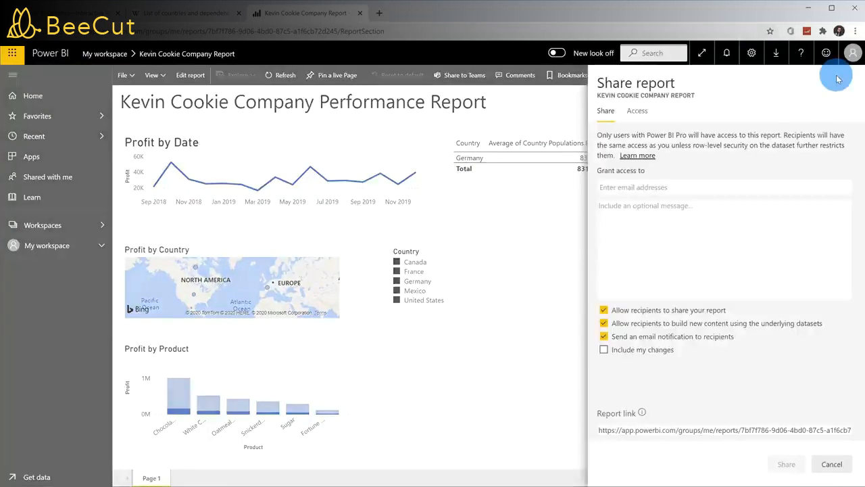